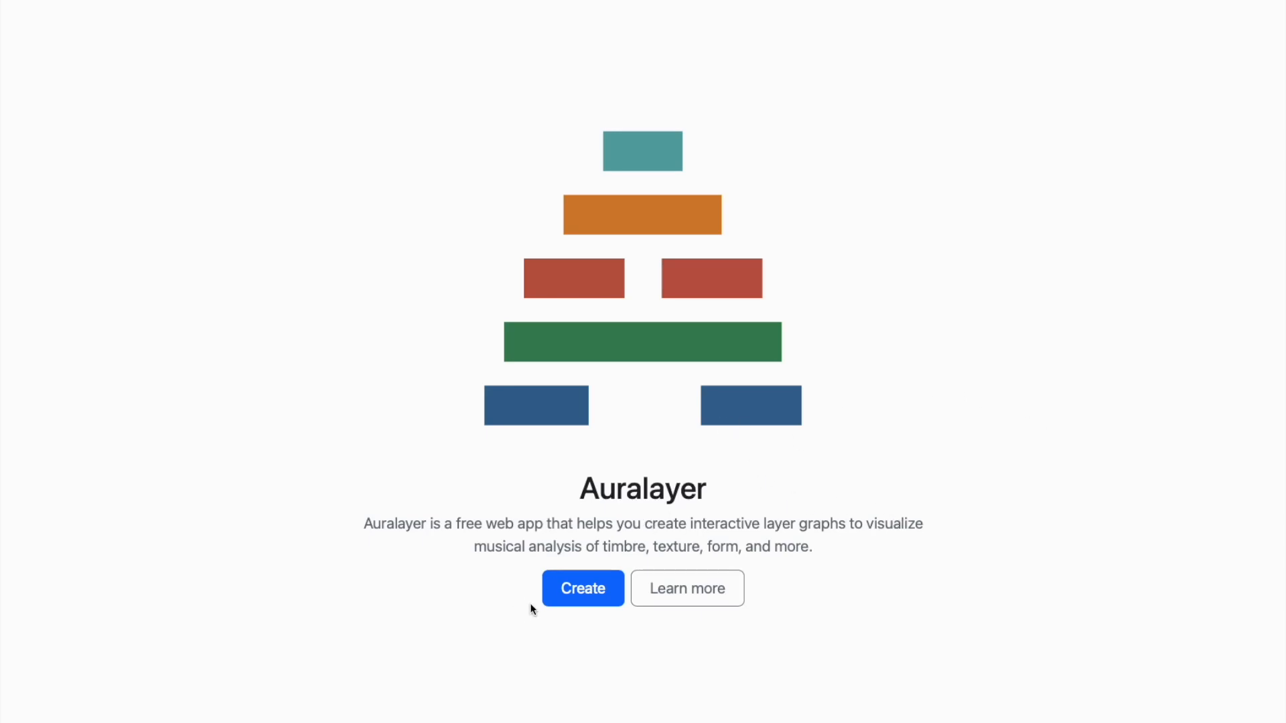
left_click(590, 597)
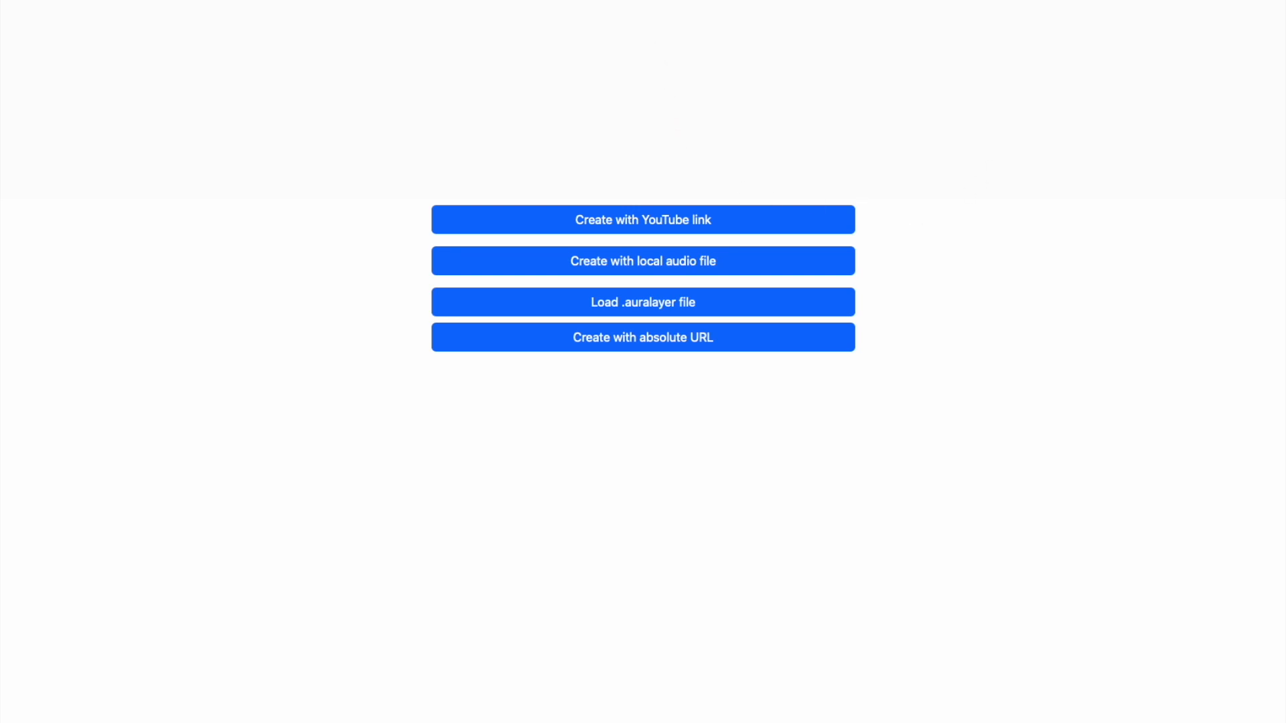
left_click(700, 215)
type("https://www.youtube.com/watch?v=qTUnDV3MgVQ")
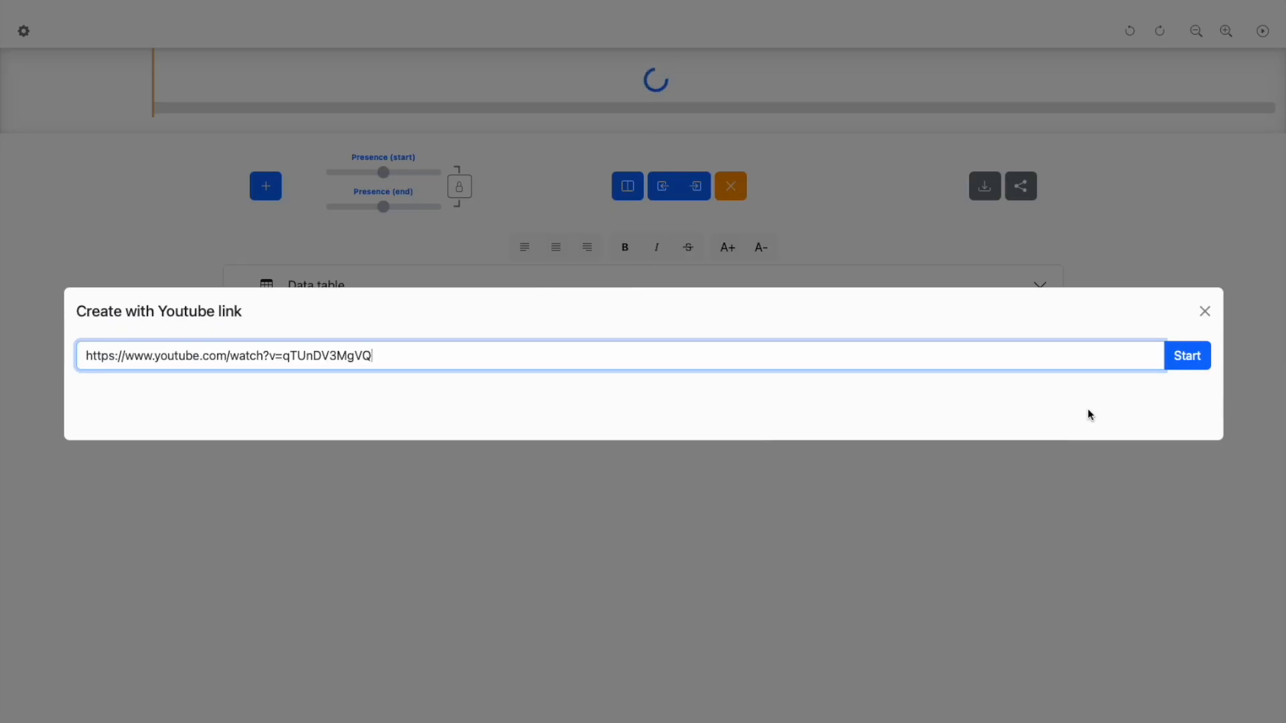
left_click(1195, 361)
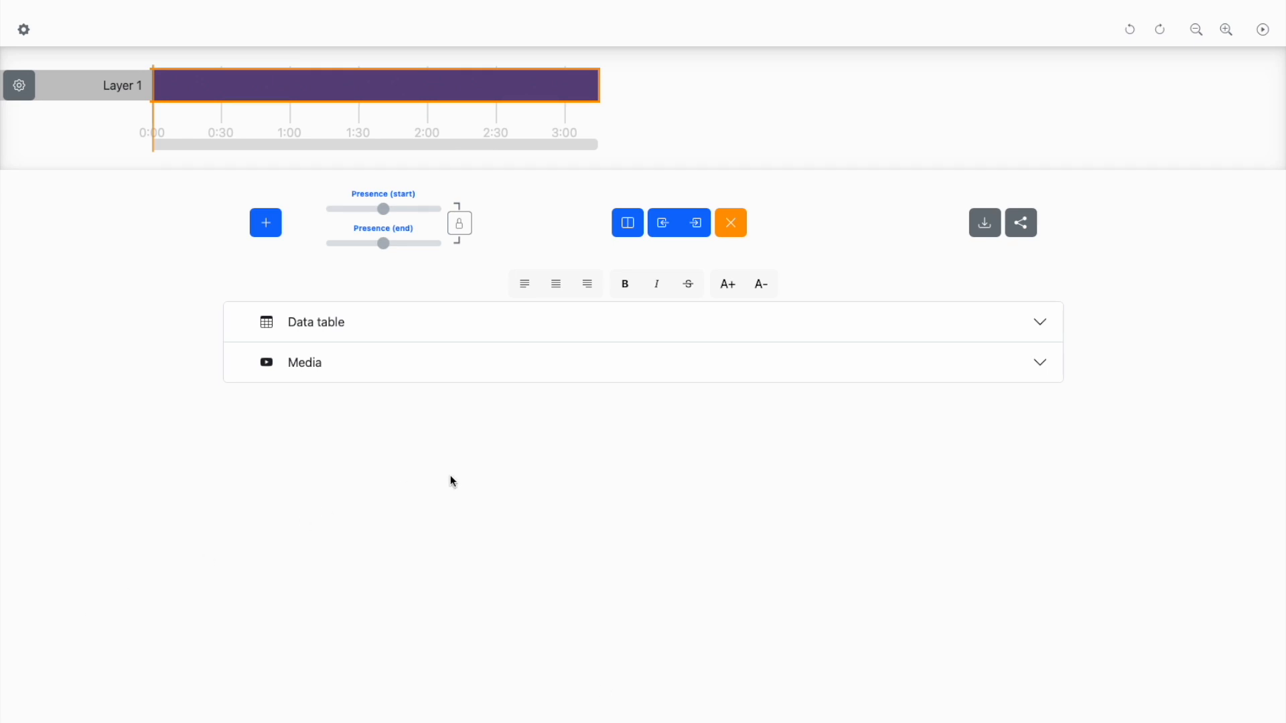
Show the embedded video, play it briefly, pause it and hide the player again.
left_click(439, 364)
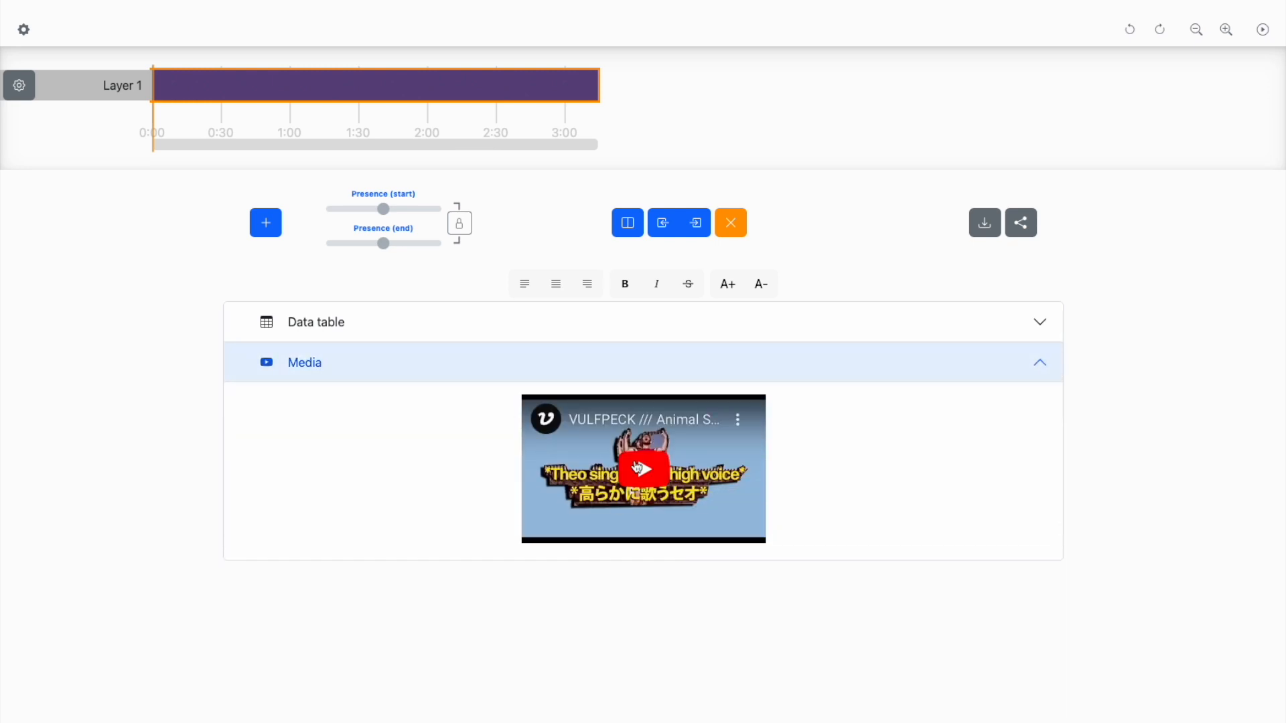
left_click(637, 468)
left_click(548, 530)
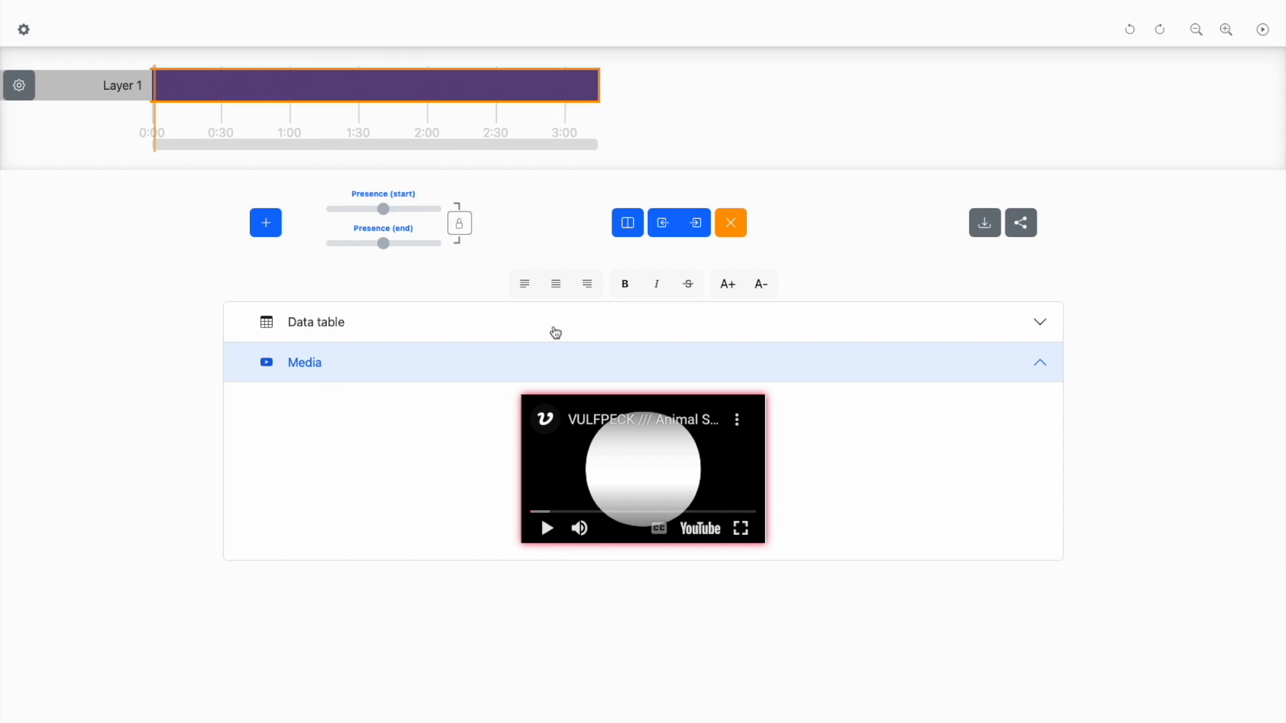
left_click(489, 368)
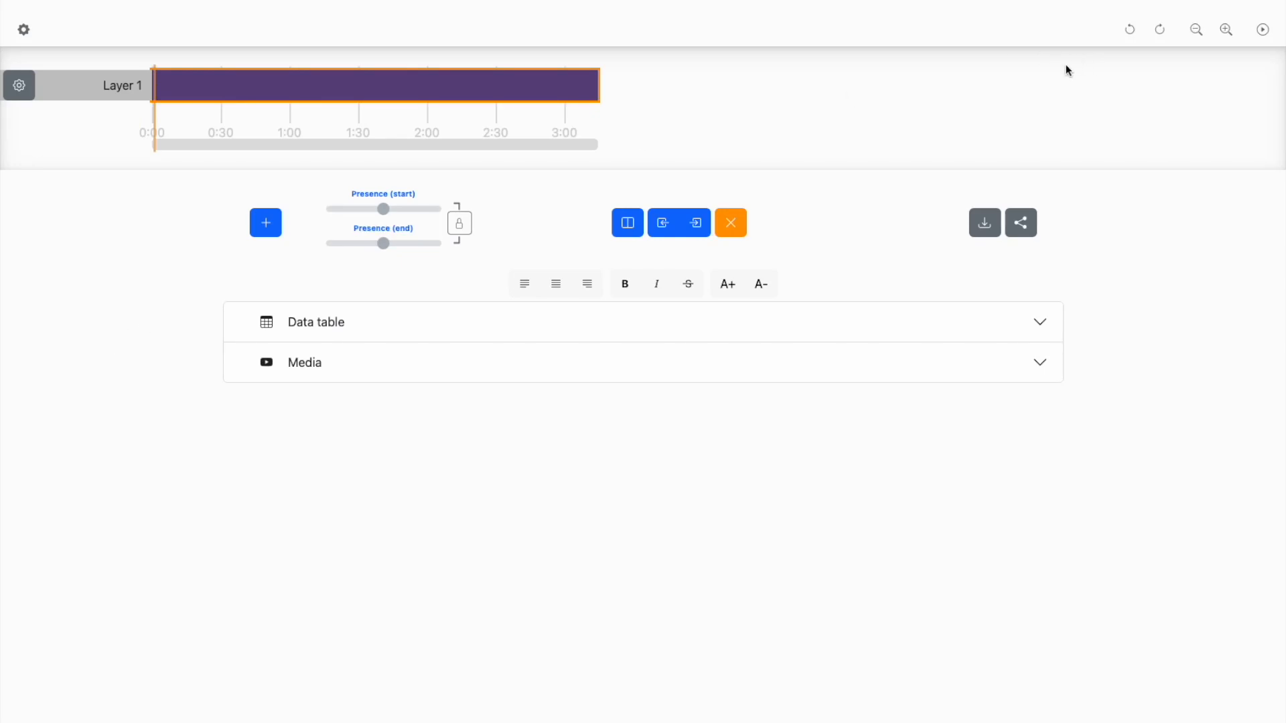
Add five more layers below Layer 1 so the graph has six layers.
left_click(1228, 37)
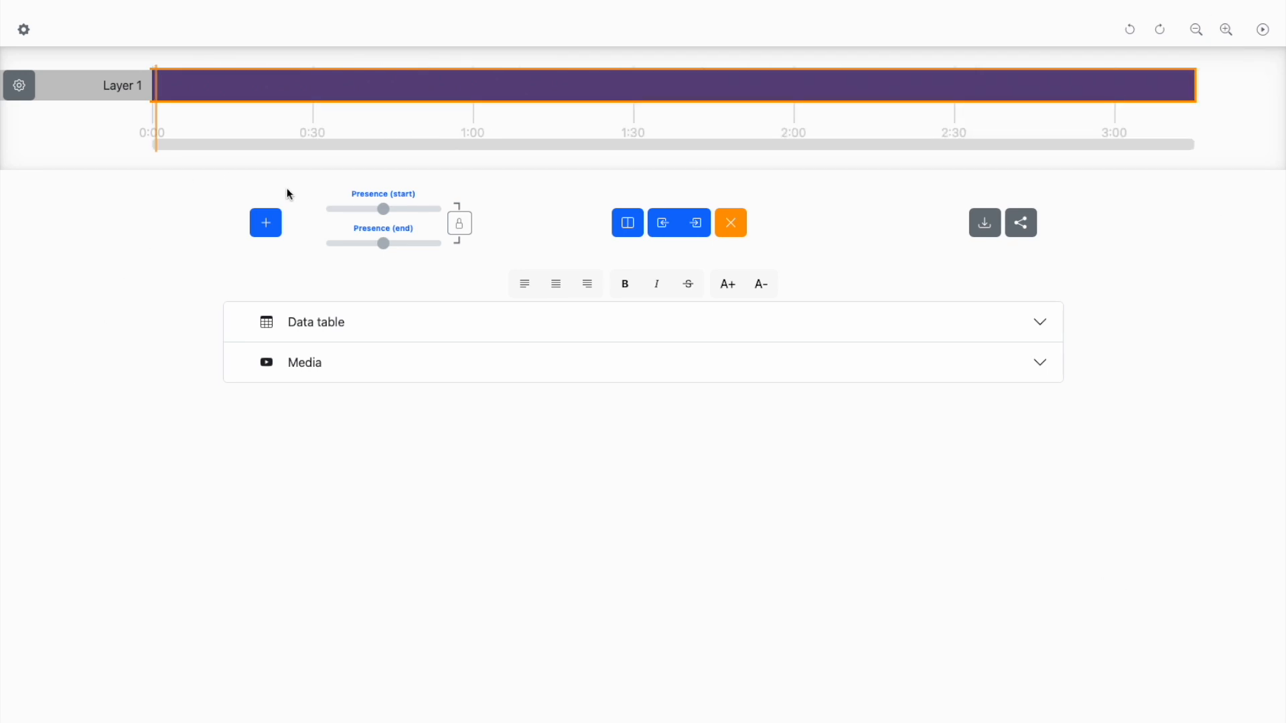
left_click(273, 229)
key("Return")
key("Return")
key("Return")
key("Return")
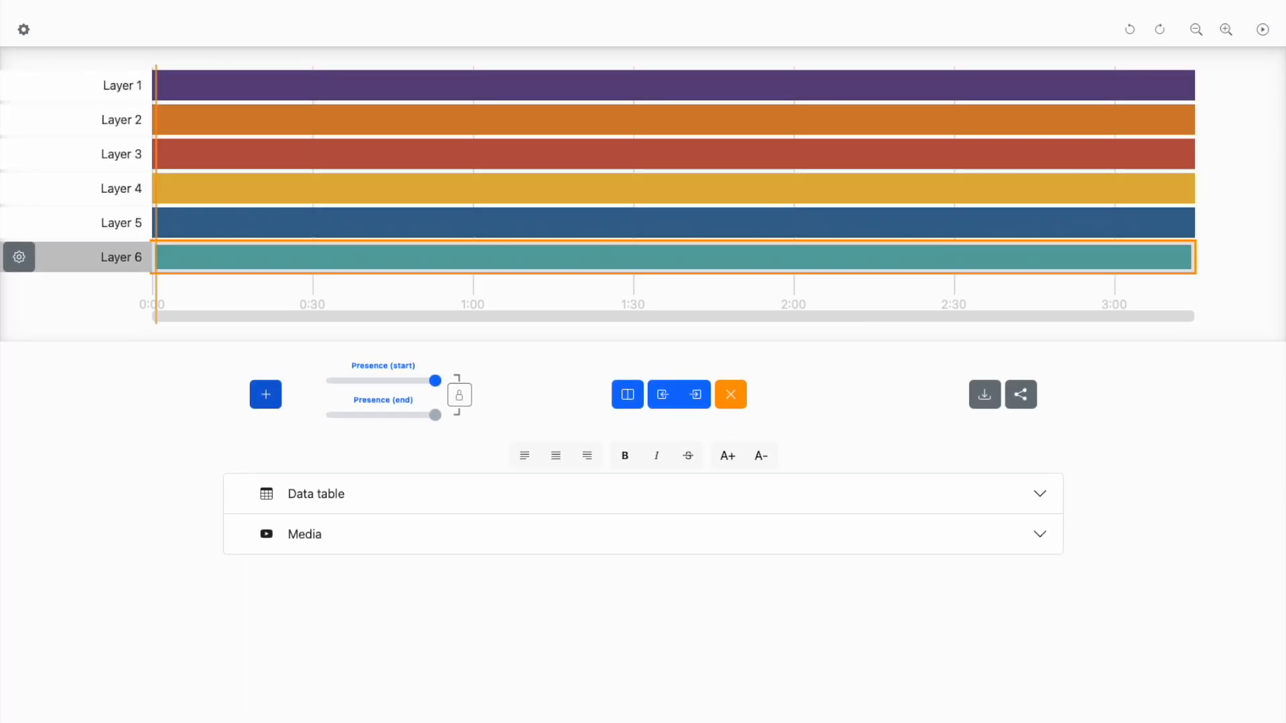
Rename Layer 1 as Vocals and Layer 2 as Synth.
left_click(114, 93)
left_click(27, 97)
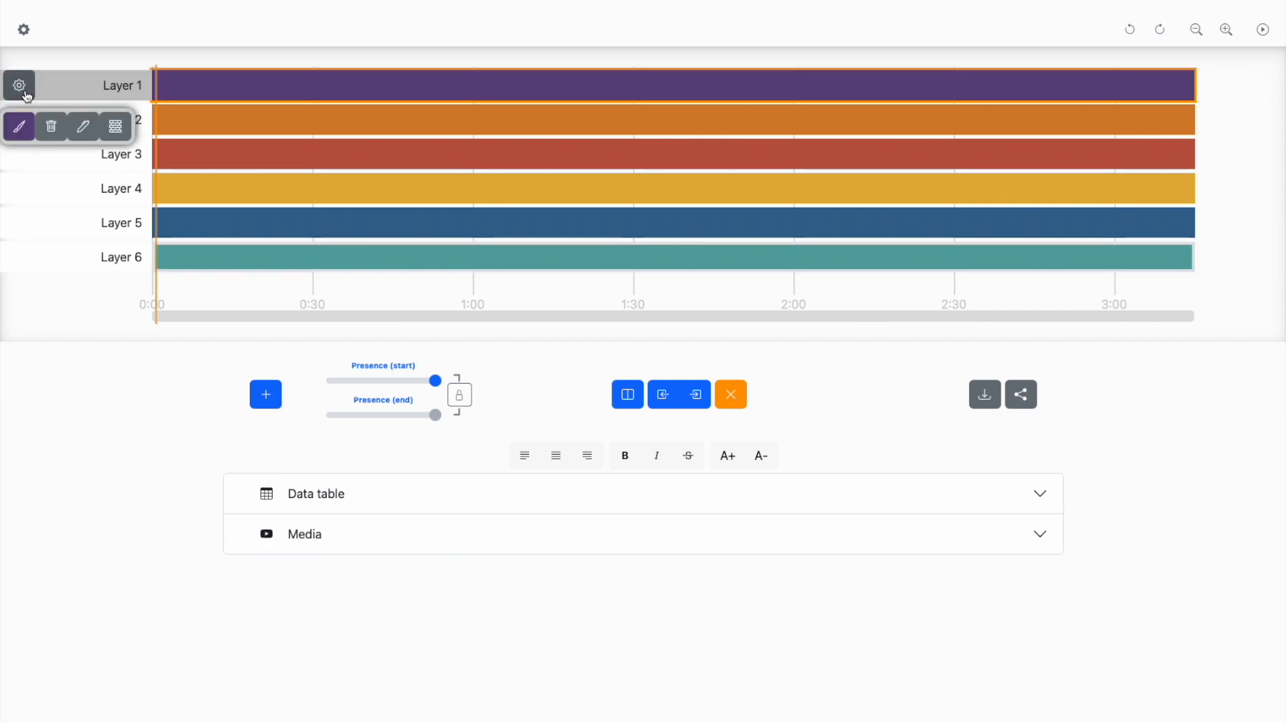
left_click(83, 127)
type("Vocals")
left_click(111, 261)
left_click(18, 121)
left_click(82, 161)
type("Synth")
key("Return")
Rename Layer 3 as Piano and Layer 4 as Bass.
left_click(19, 154)
left_click(83, 196)
type("Piano")
key("Return")
left_click(18, 188)
left_click(82, 230)
type("Bass")
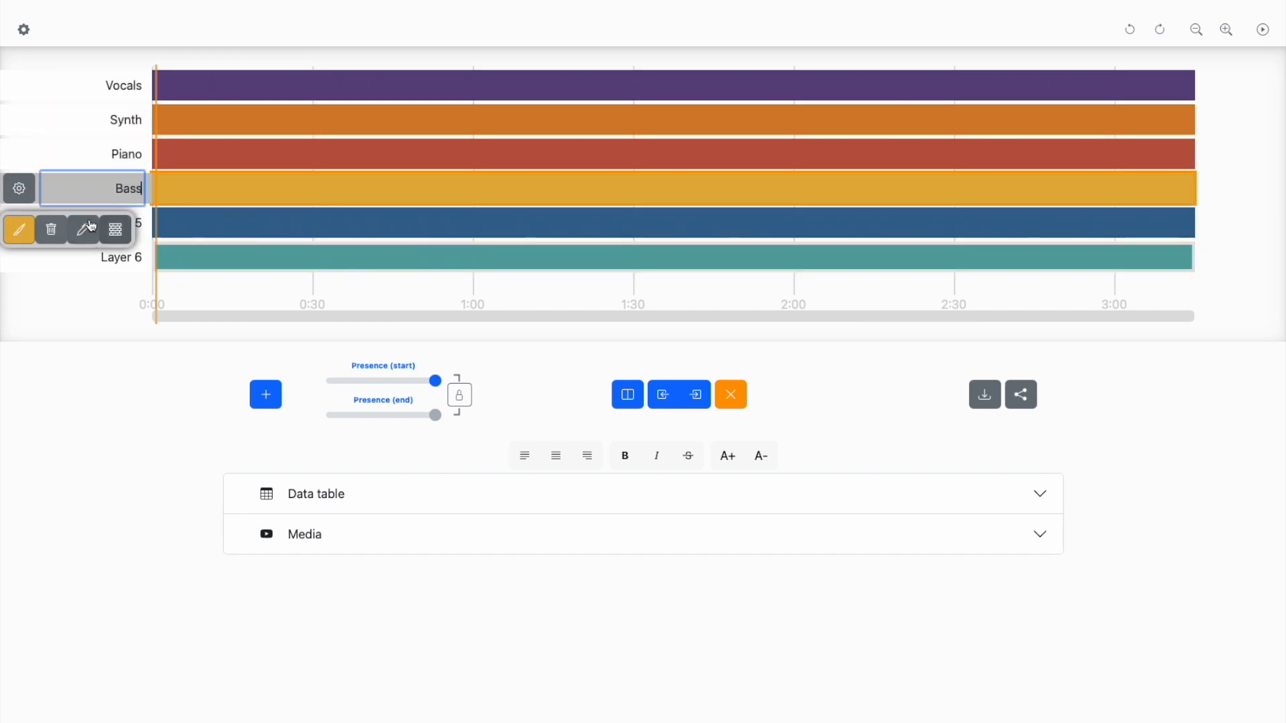
Rename Layer 5 as Handclaps and Layer 6 as Drumset.
left_click(19, 223)
left_click(82, 264)
type("Handclaps")
left_click(82, 298)
type("Drumset")
key("Return")
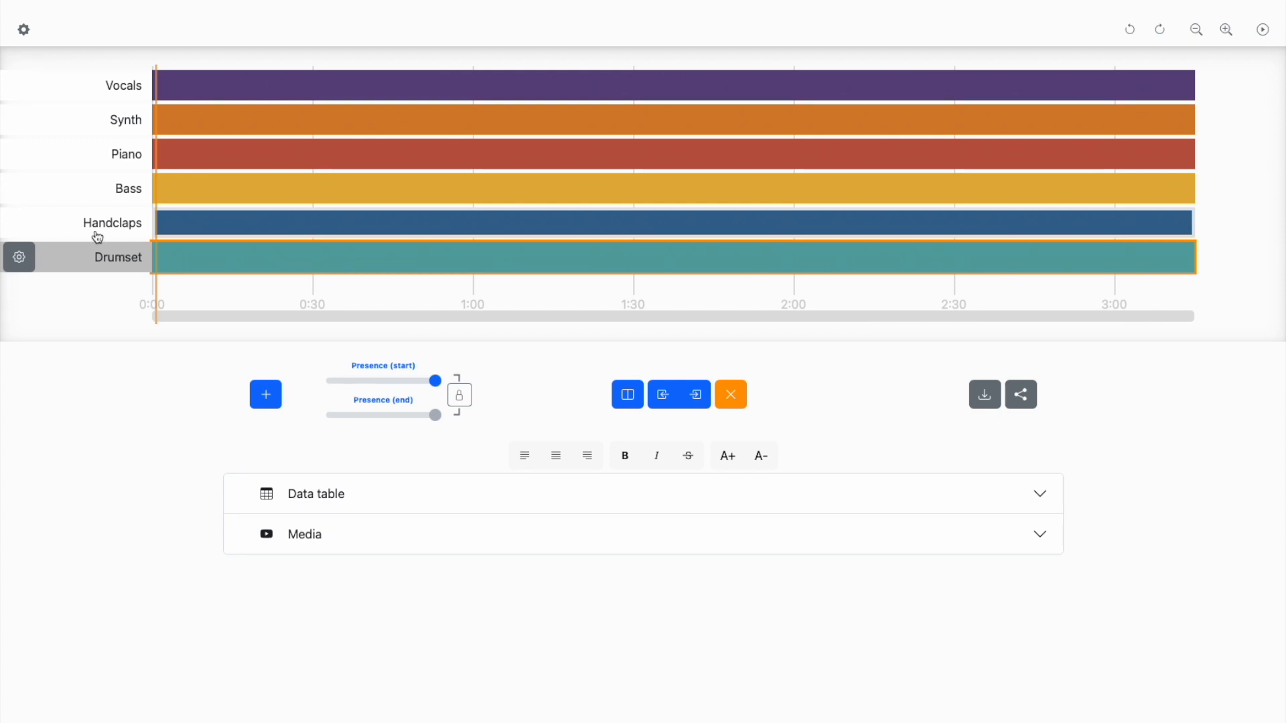
Recolor the Drumset layer with a lighter shade of the Handclaps layer's blue.
left_click(18, 257)
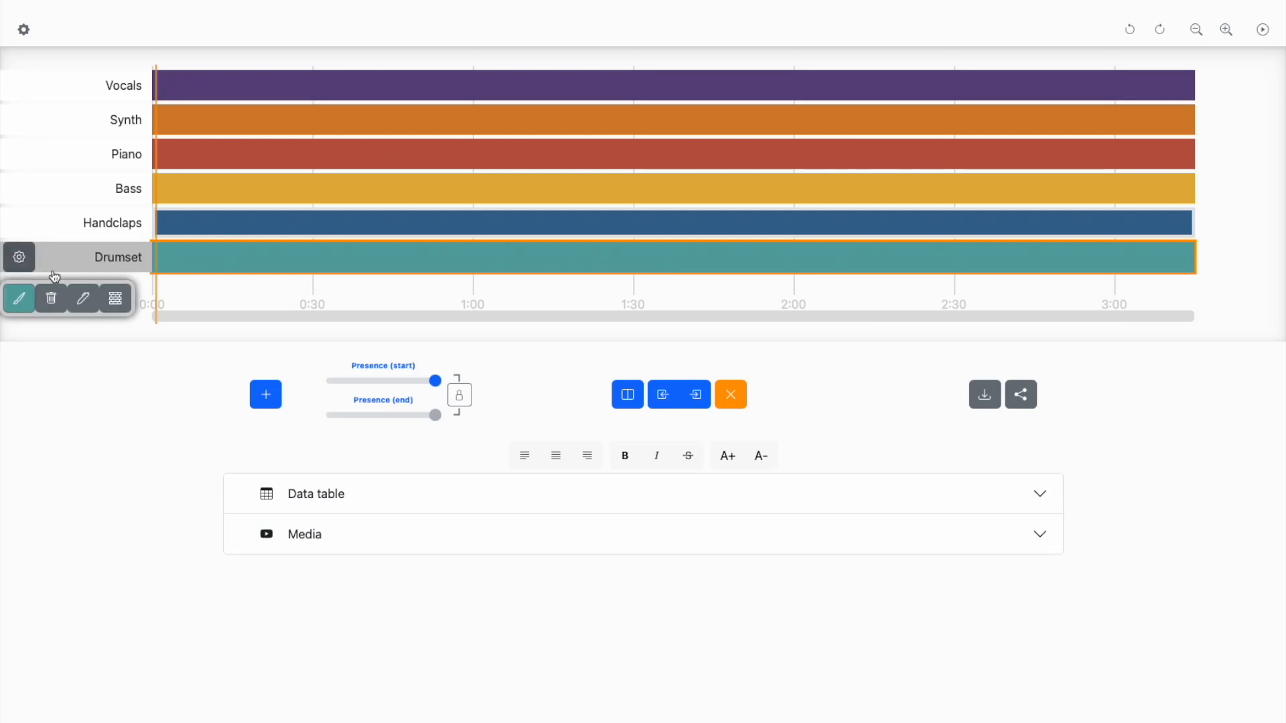
left_click(25, 309)
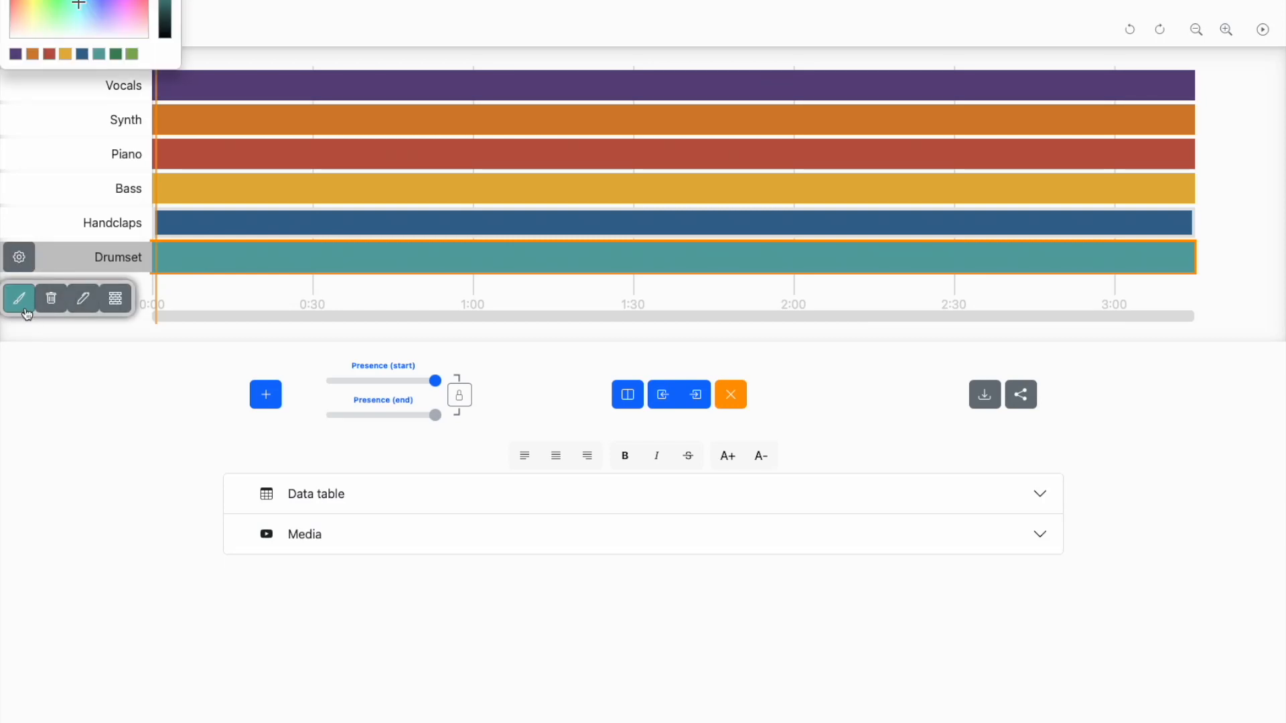
left_click(84, 55)
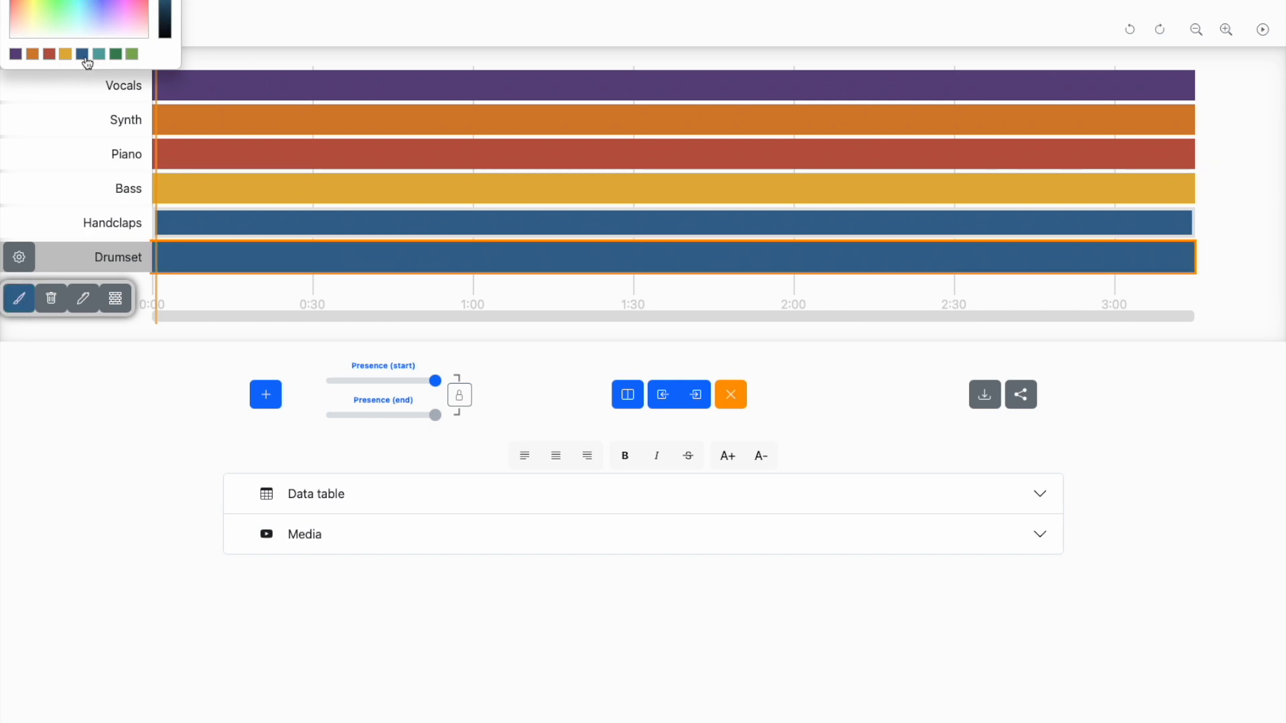
left_click(165, 1)
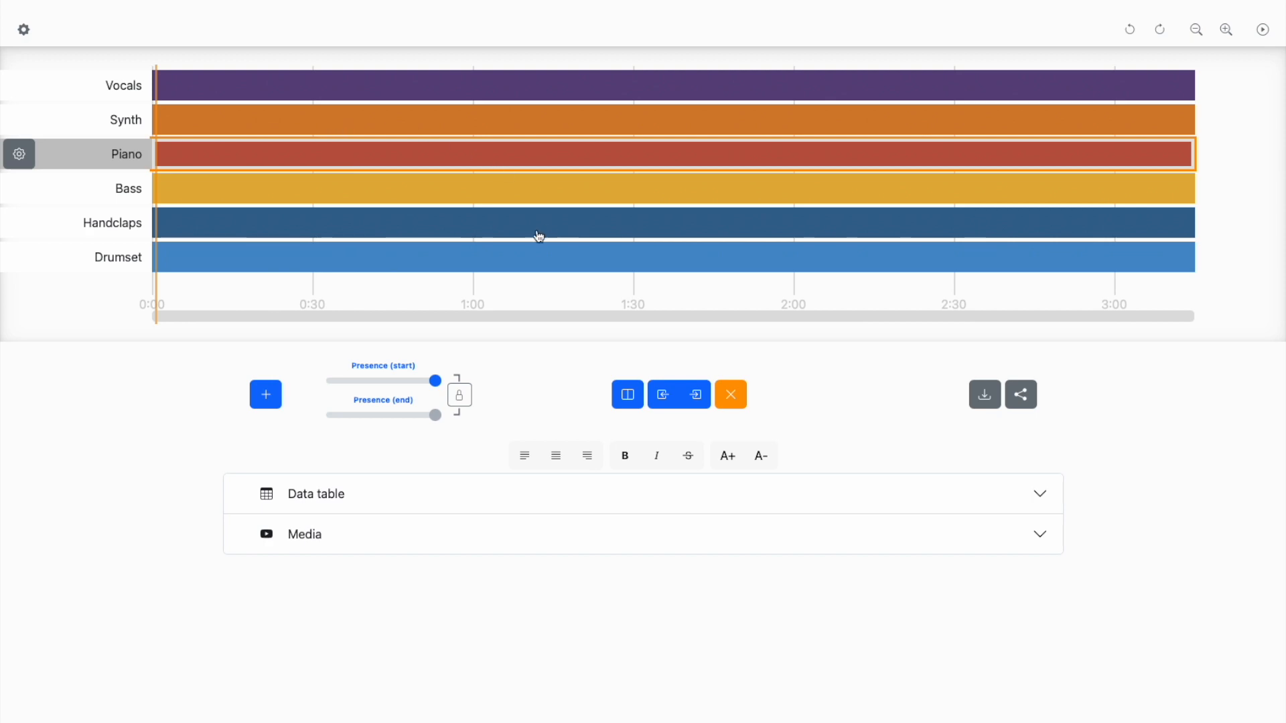
Move the playhead to about 0:23 and select the Piano layer's segment.
left_click(158, 316)
left_click_drag(158, 316, 276, 314)
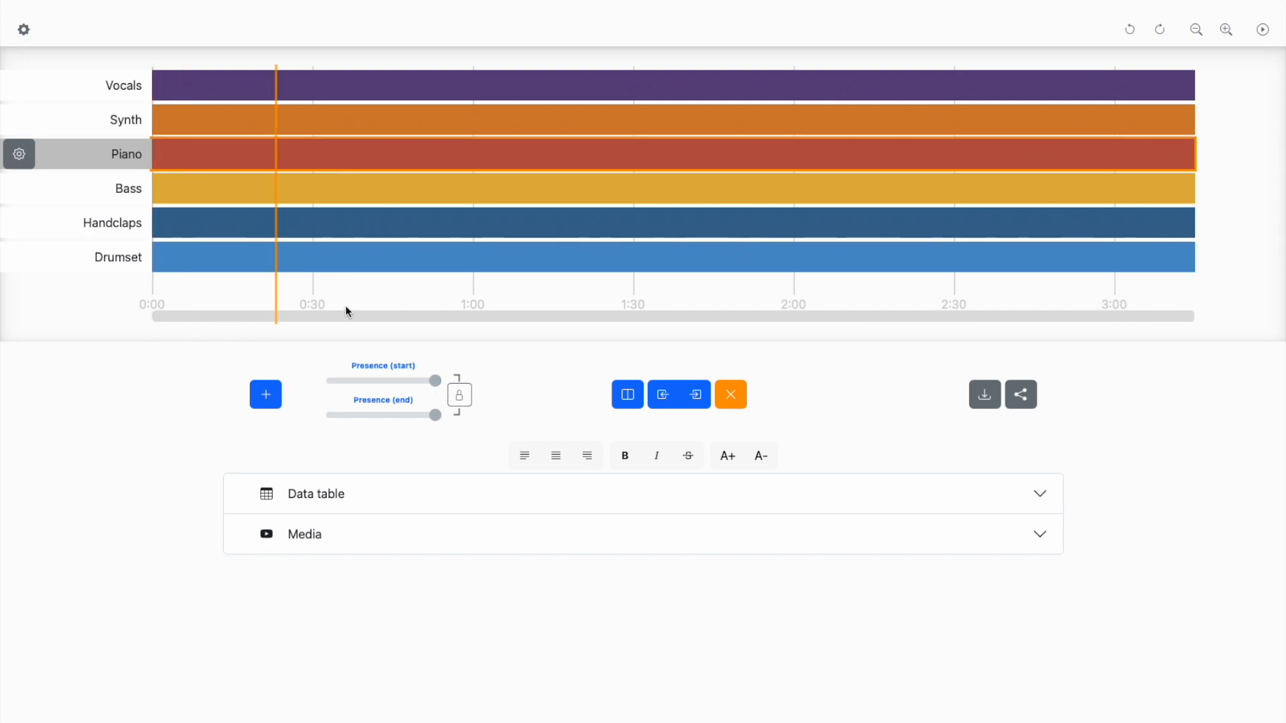
left_click(307, 154)
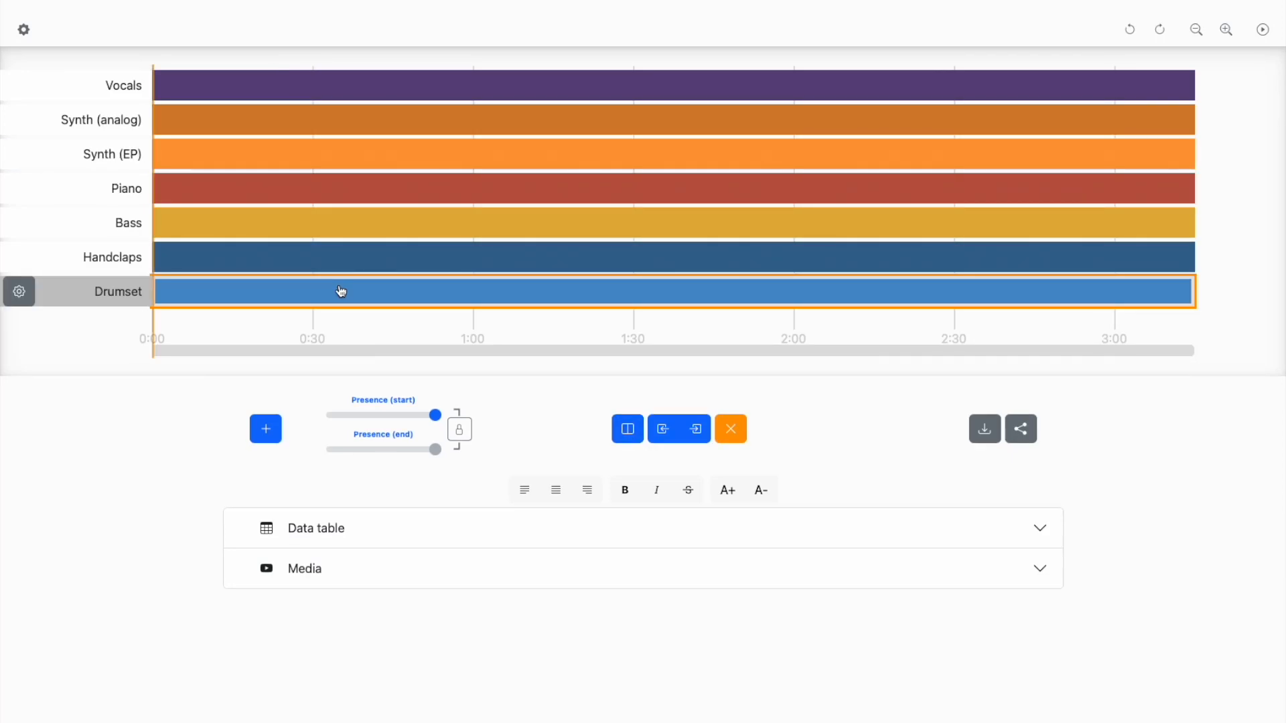
Extend the selection from Drumset to the Handclaps, Bass, Piano, Synth (EP), Synth (analog) and Vocals segments.
left_click(239, 262, "shift")
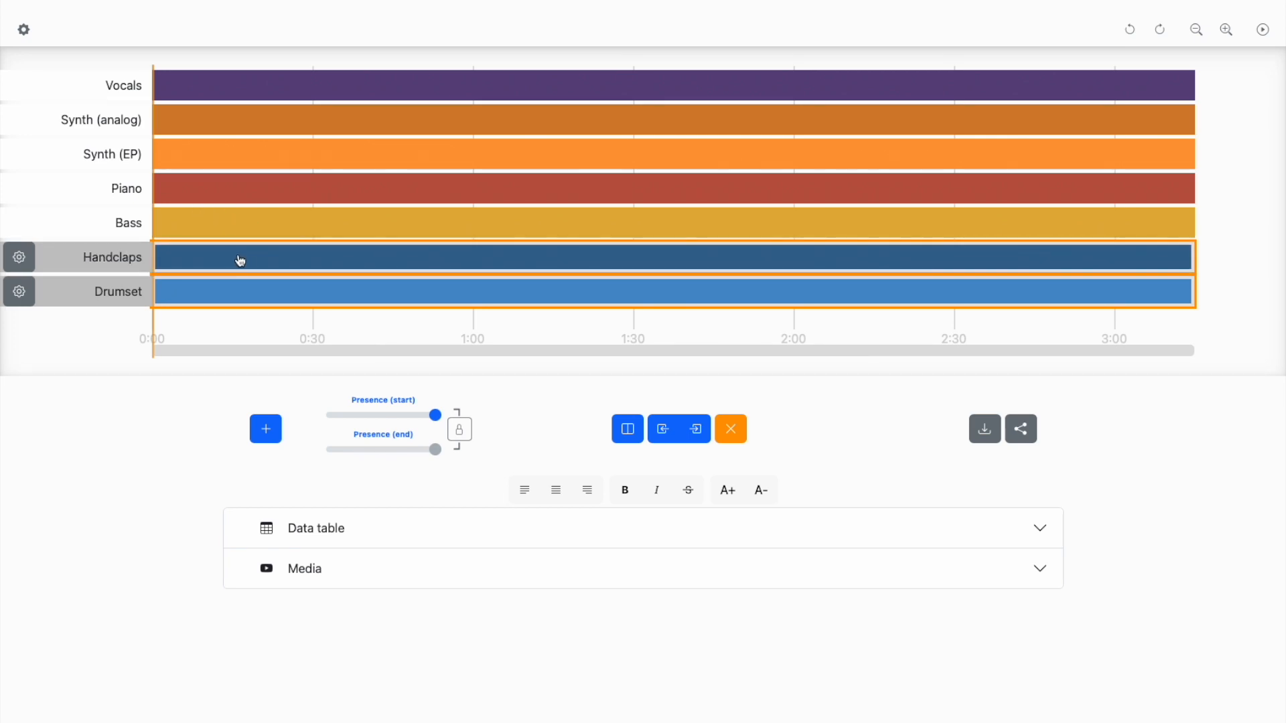
left_click(247, 229, "shift")
left_click(250, 196, "shift")
left_click(251, 161, "shift")
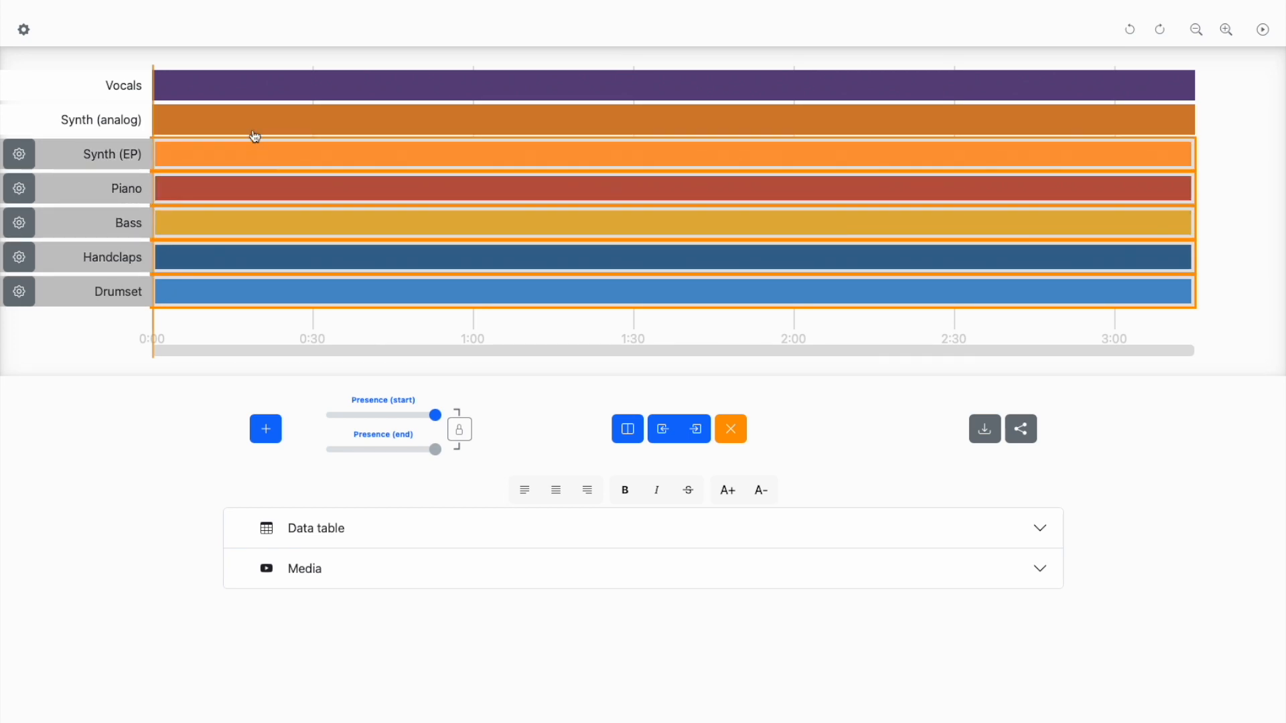
left_click(253, 117, "shift")
left_click(260, 87, "shift")
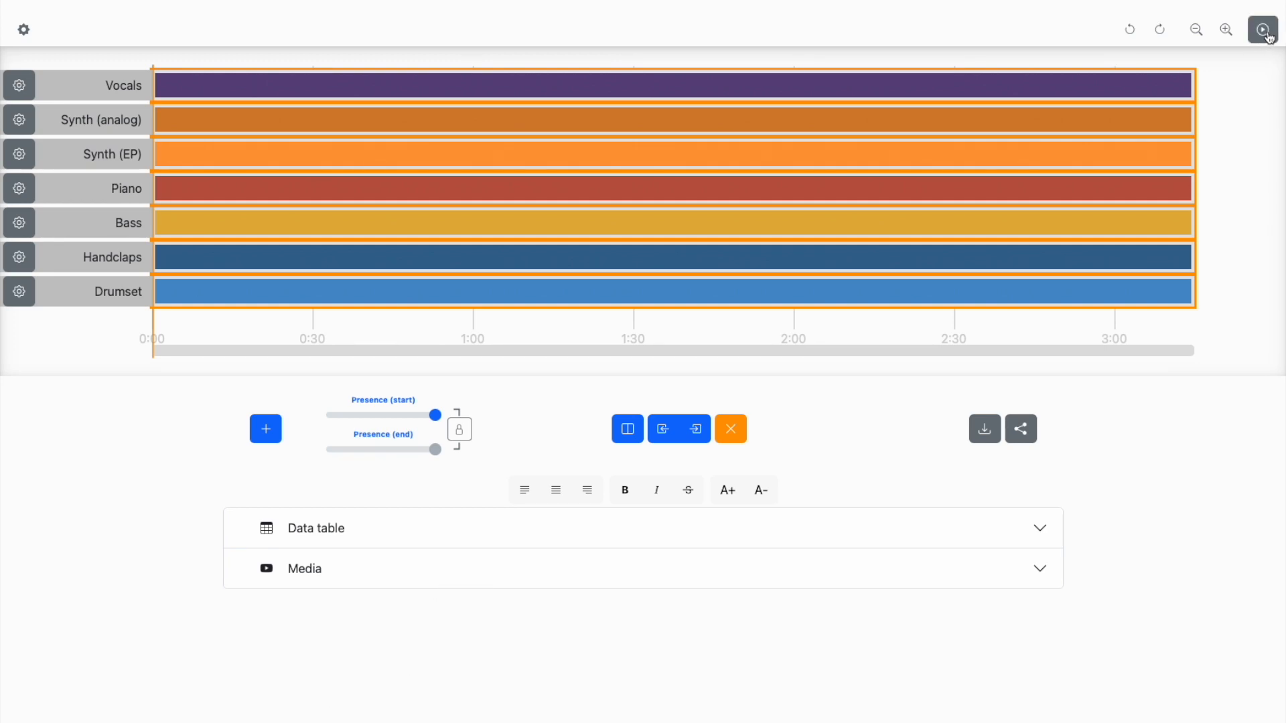
Play the song and split all seven selected layers at the section changes up to about 0:37, pausing playback after the last split.
left_click(441, 566)
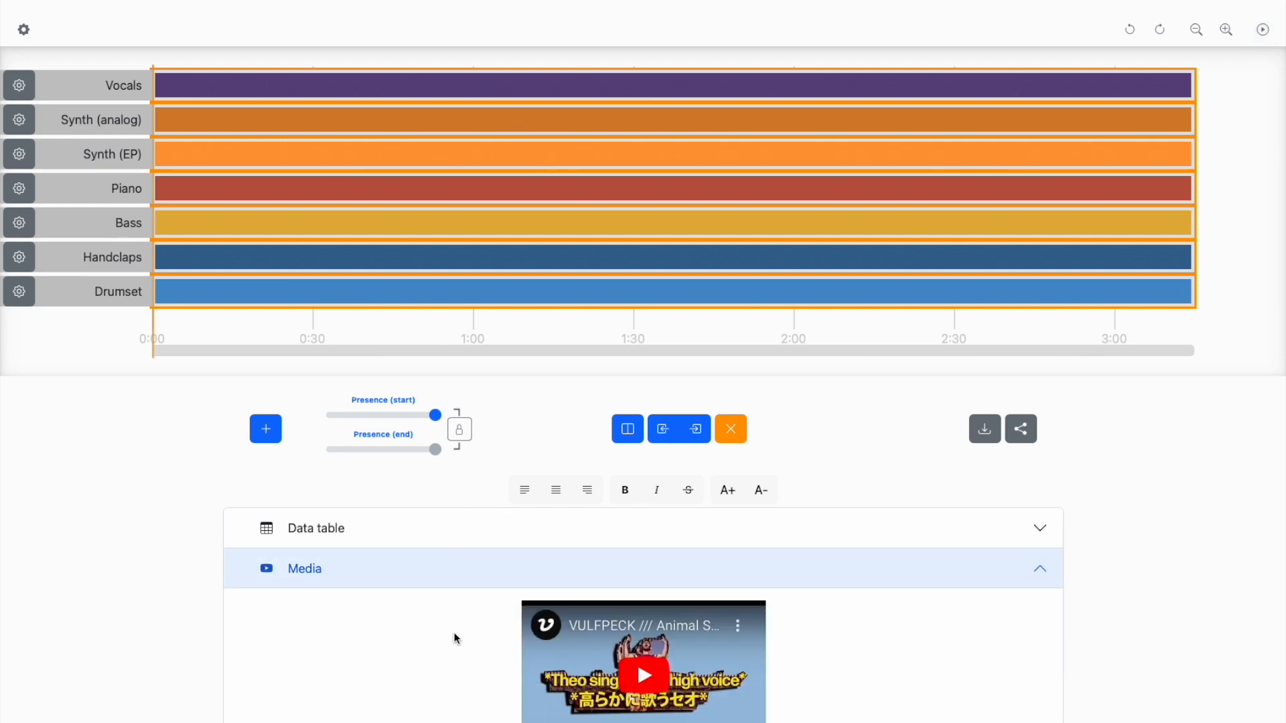
left_click(644, 682)
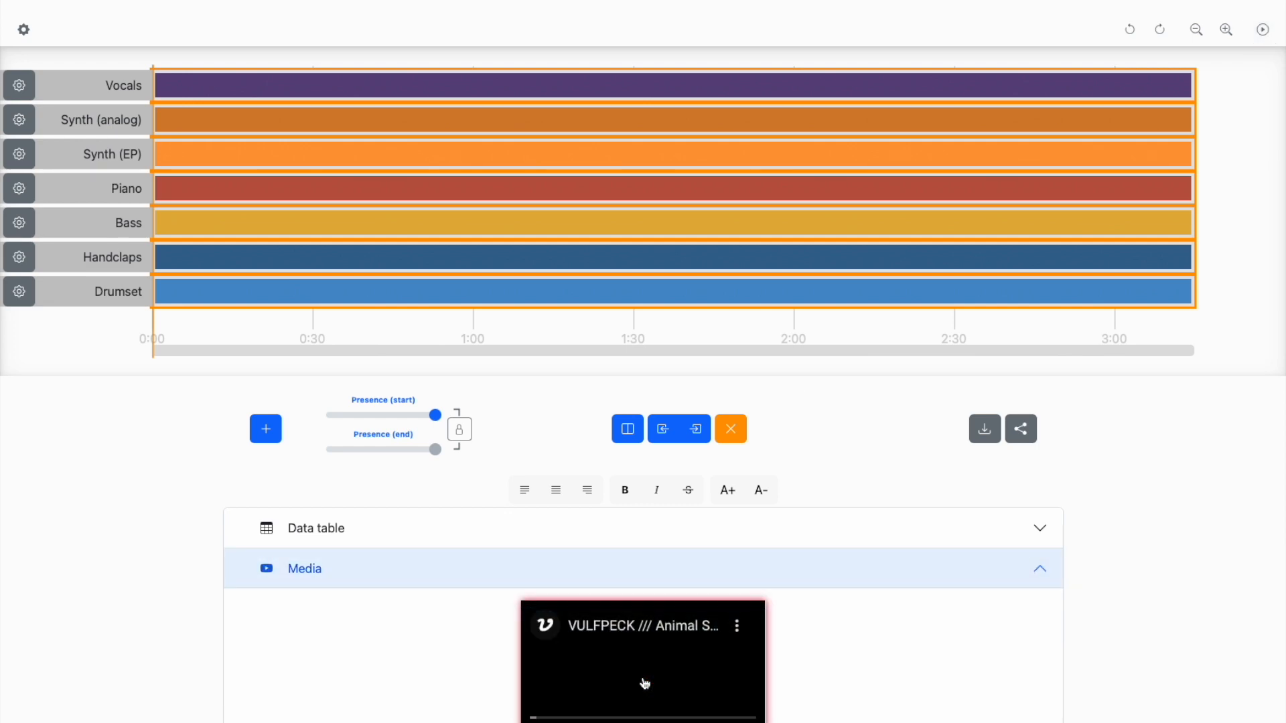
left_click(402, 567)
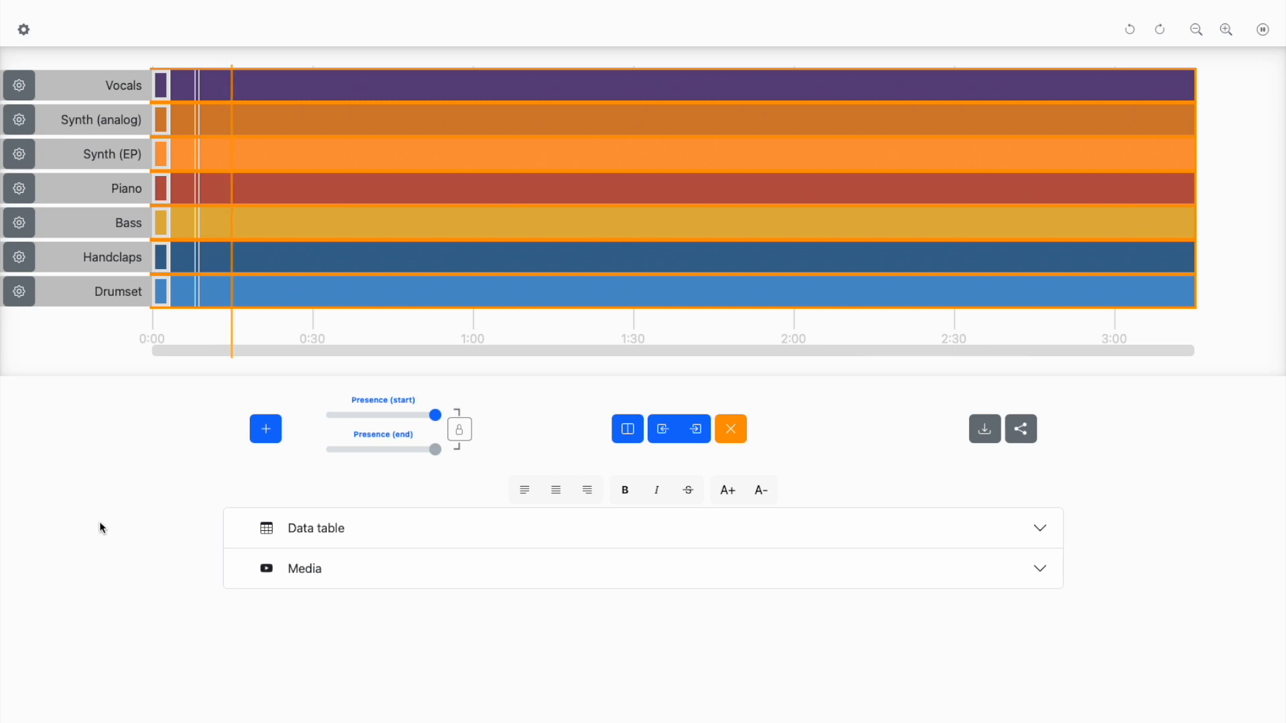
left_click(634, 436)
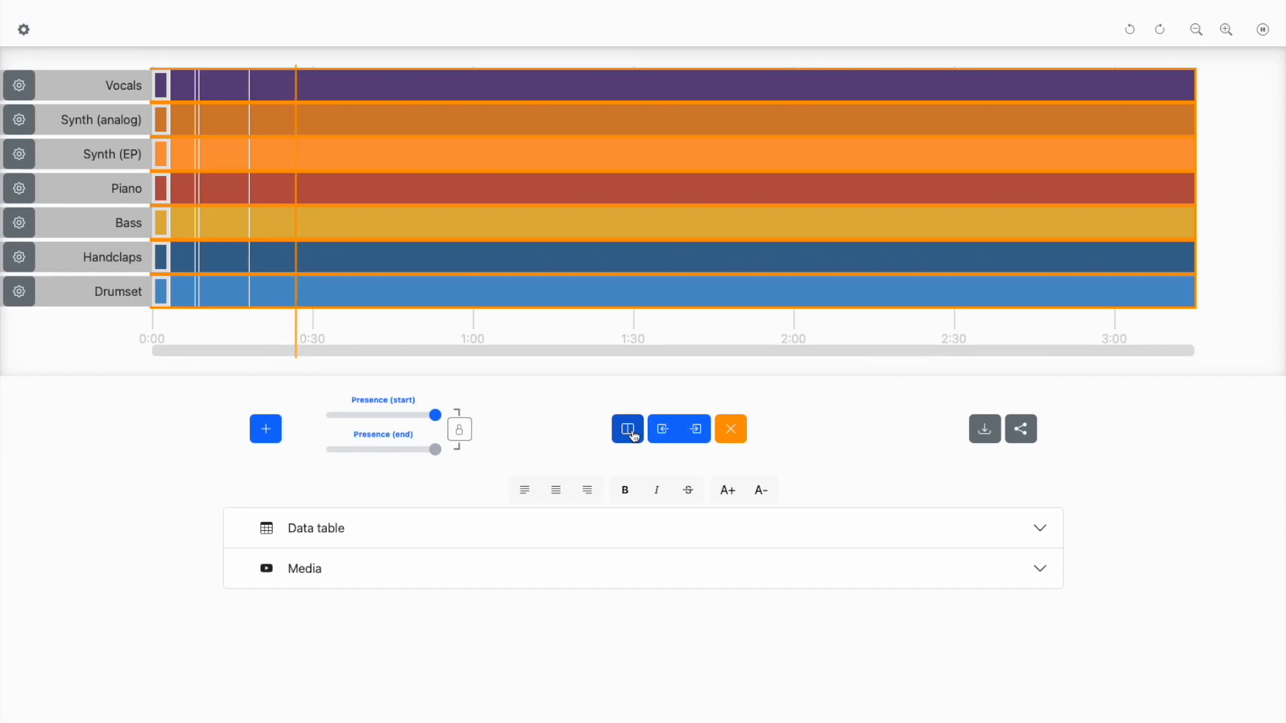
left_click(634, 434)
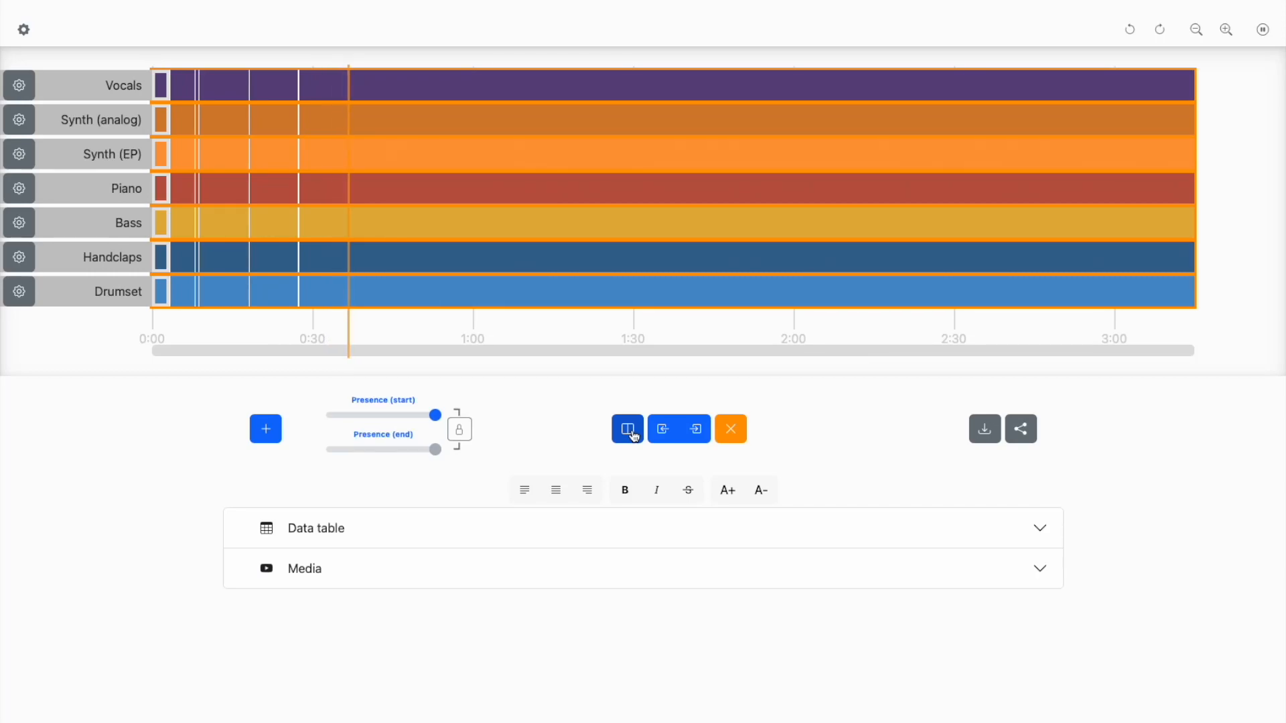
key("space")
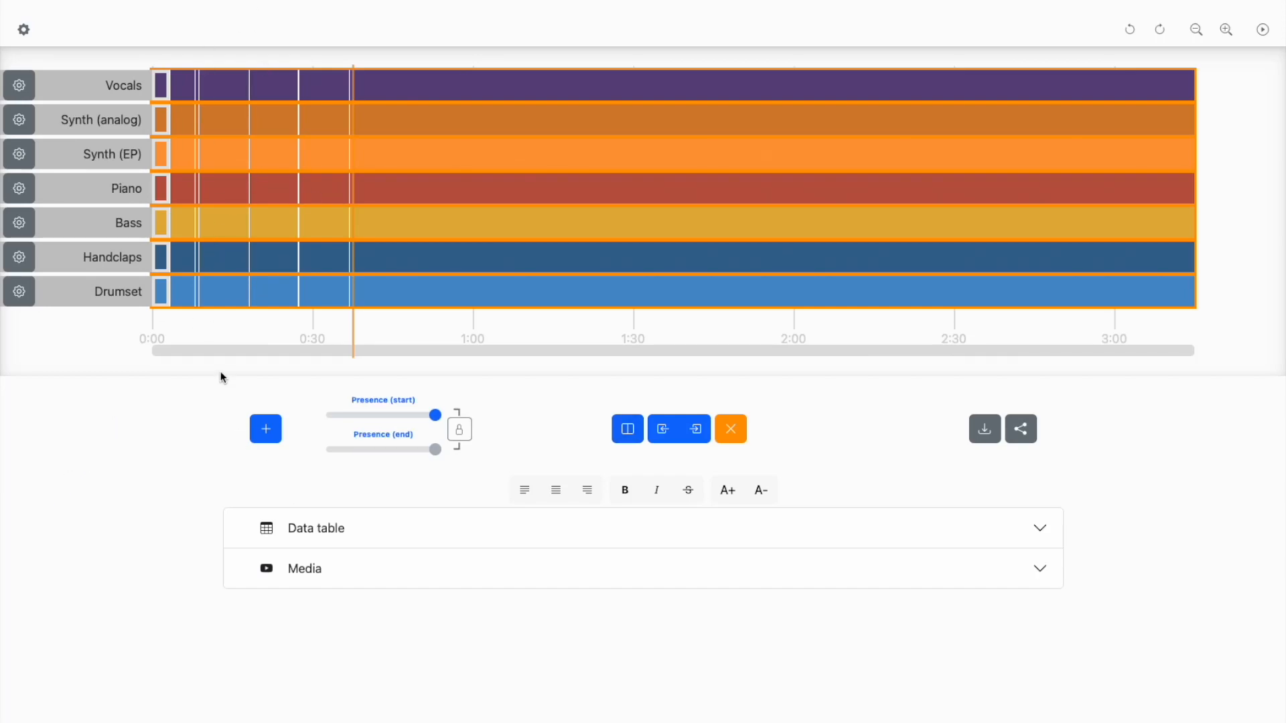
Clear the first segment, up to about 0:03, in all seven layers from Drumset to Vocals.
left_click(164, 300)
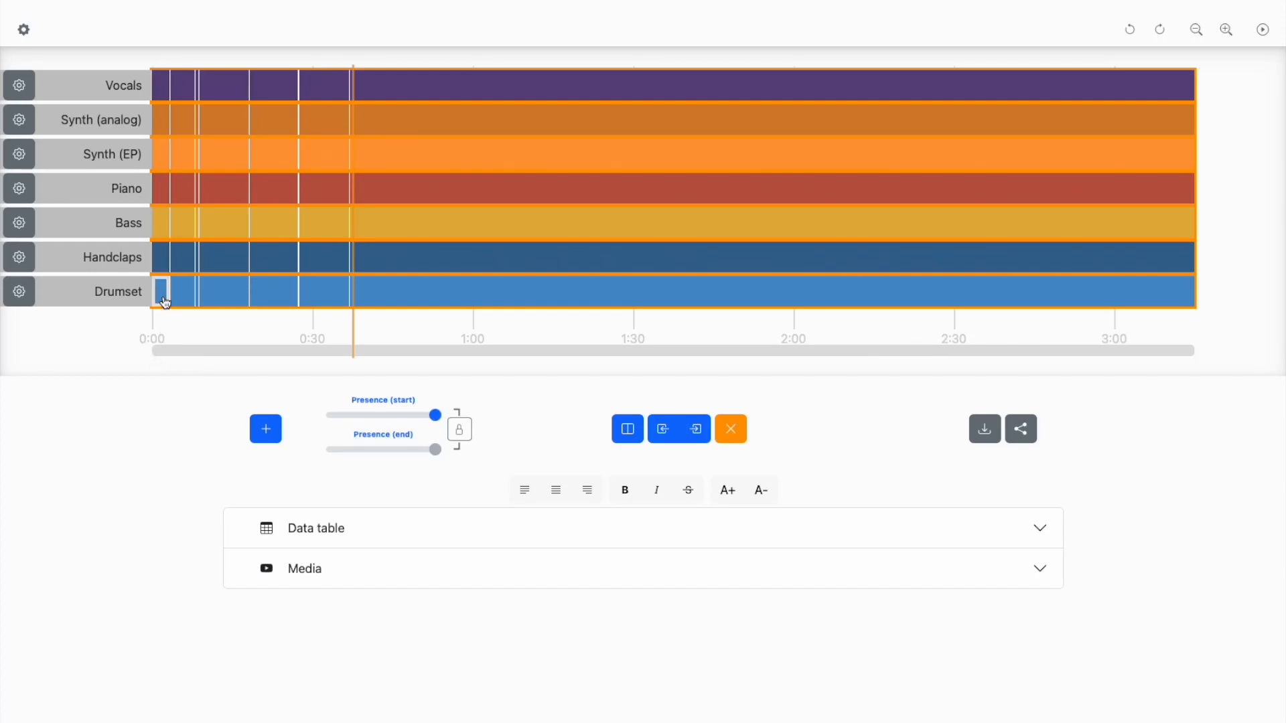
left_click(165, 303)
left_click(160, 259)
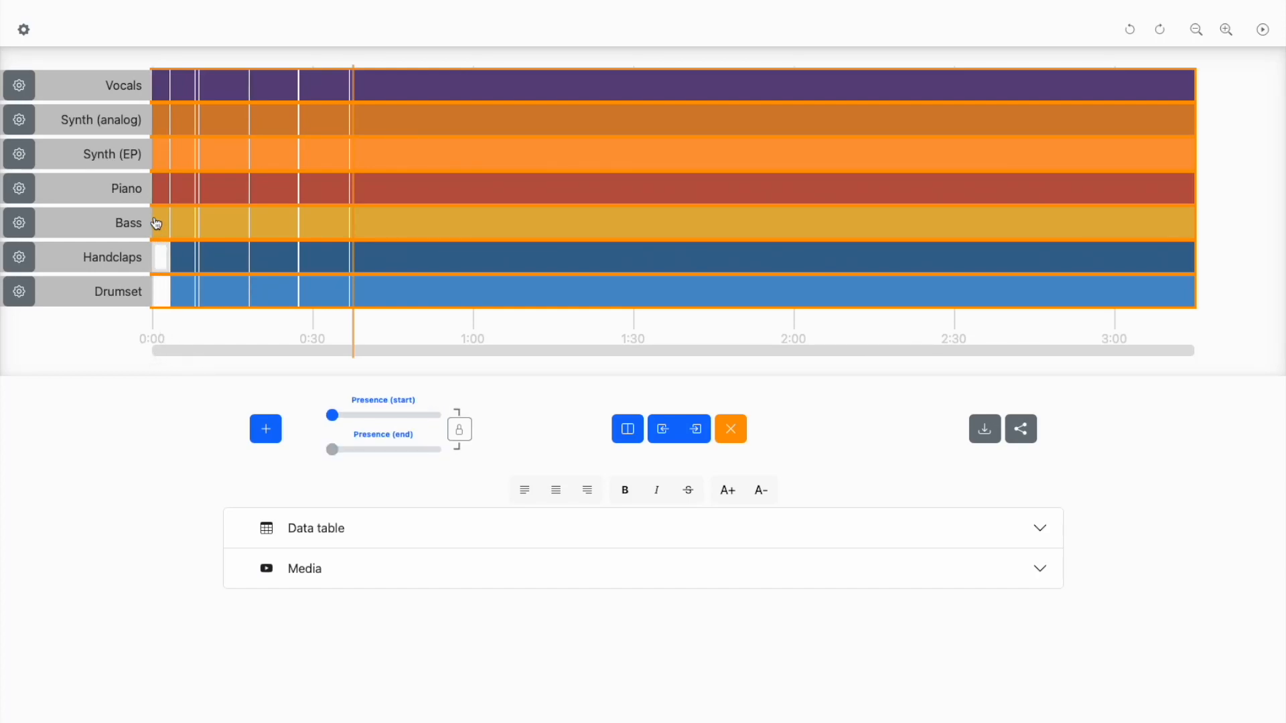
left_click(160, 217)
left_click(161, 190)
left_click(162, 156)
left_click(162, 120)
left_click(163, 91)
Show the embedded video and clear the second segment in the Bass, Piano, Synth (EP) and Synth (analog) layers.
left_click(165, 348)
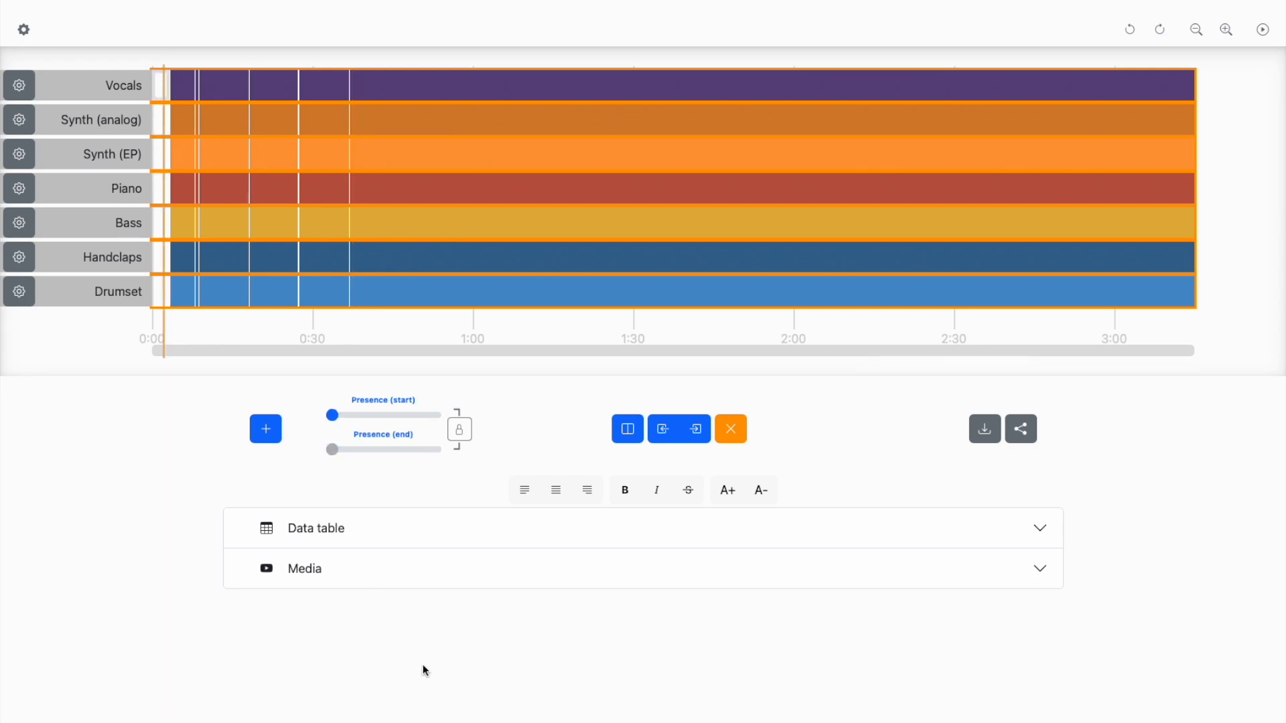
left_click(413, 577)
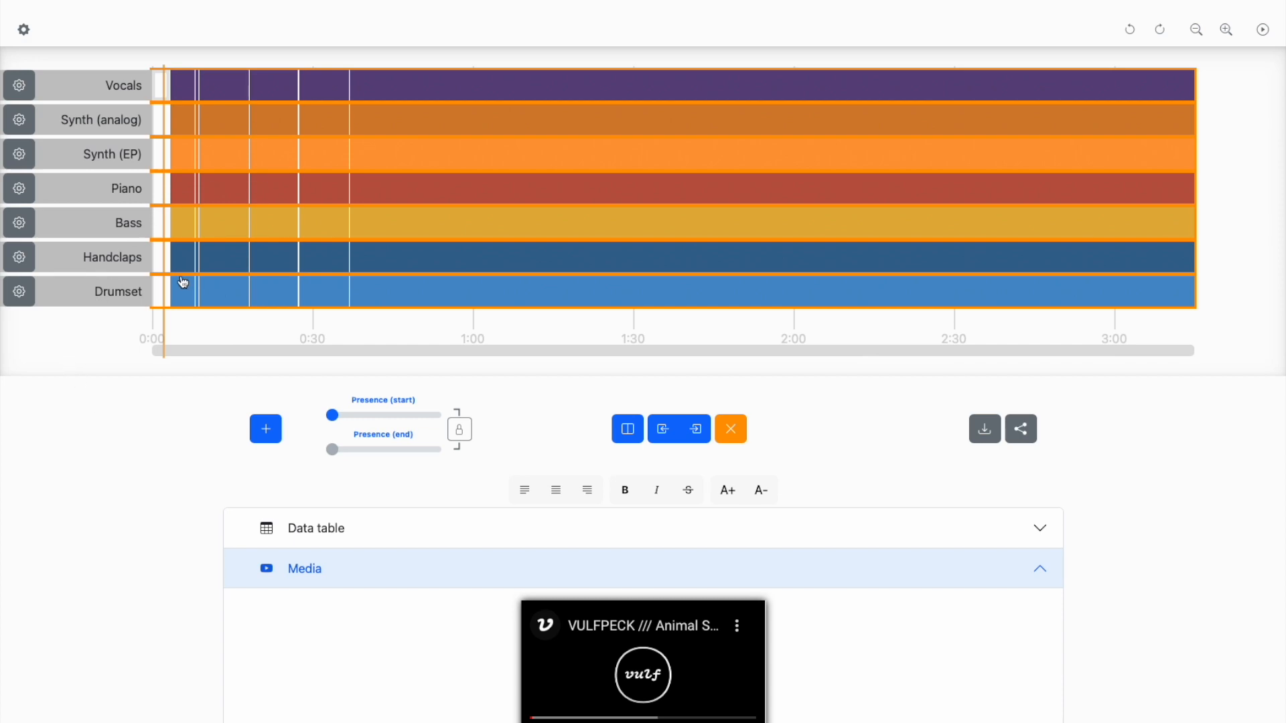
left_click(181, 224)
left_click(184, 176)
left_click(181, 150)
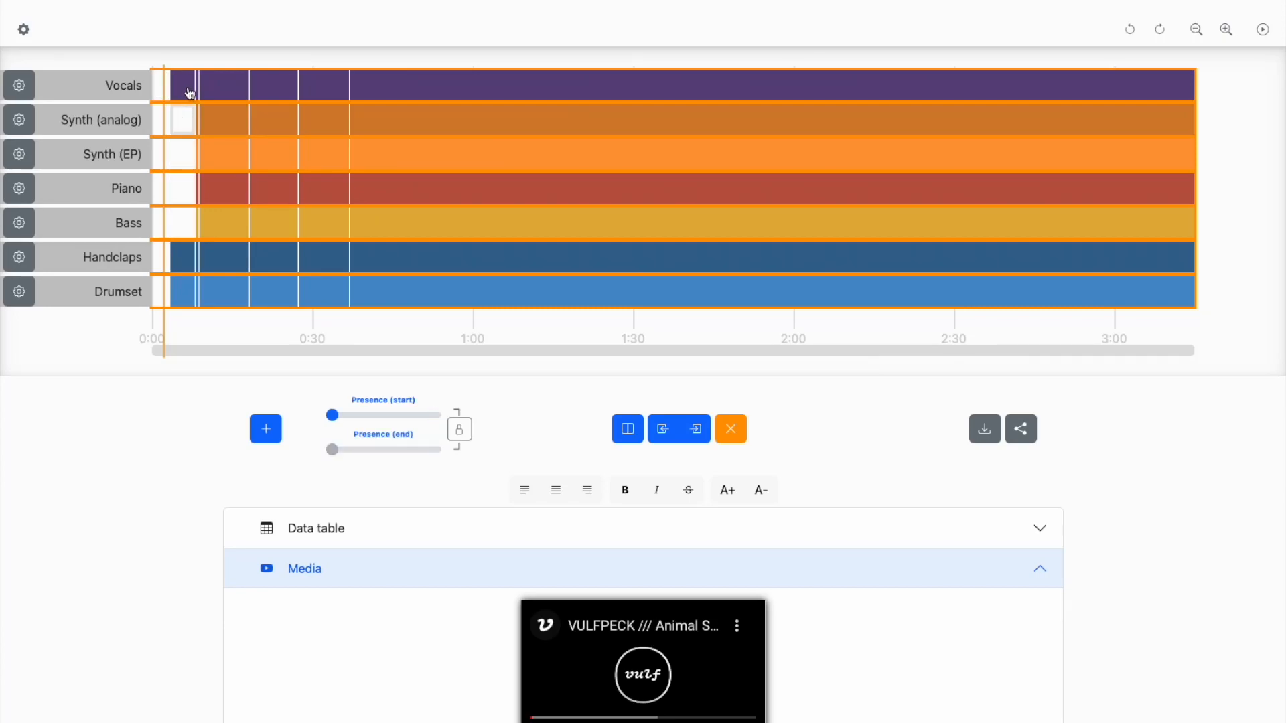
left_click(183, 119)
Clear the narrow third segment in the Piano, Synth (EP), Synth (analog) and Vocals layers, plus the second Vocals segment.
left_click(198, 230)
left_click(197, 199)
left_click(199, 197)
double_click(197, 160)
double_click(198, 120)
left_click(195, 87)
double_click(198, 88)
Clear the fourth segment in the Vocals and Synth (analog) layers and the following Vocals segment up to about 0:27.
left_click(234, 192)
left_click(235, 202)
left_click(234, 135)
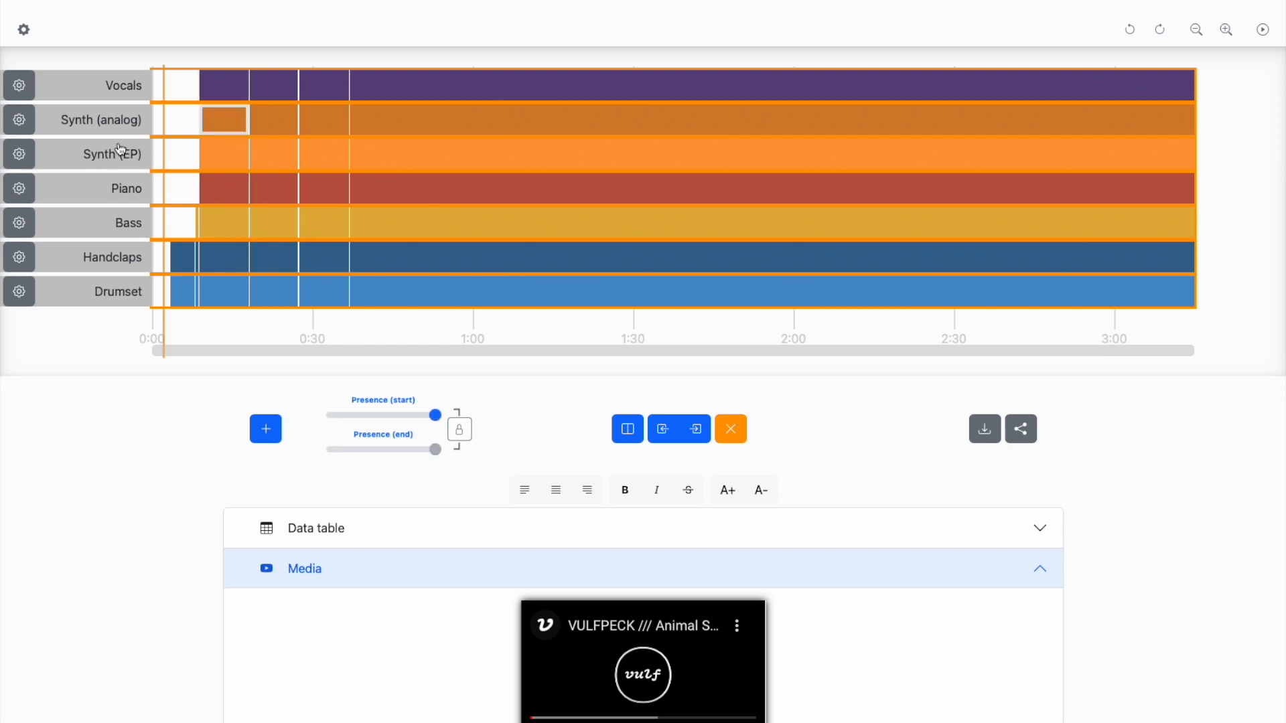
left_click(216, 121)
left_click(219, 95)
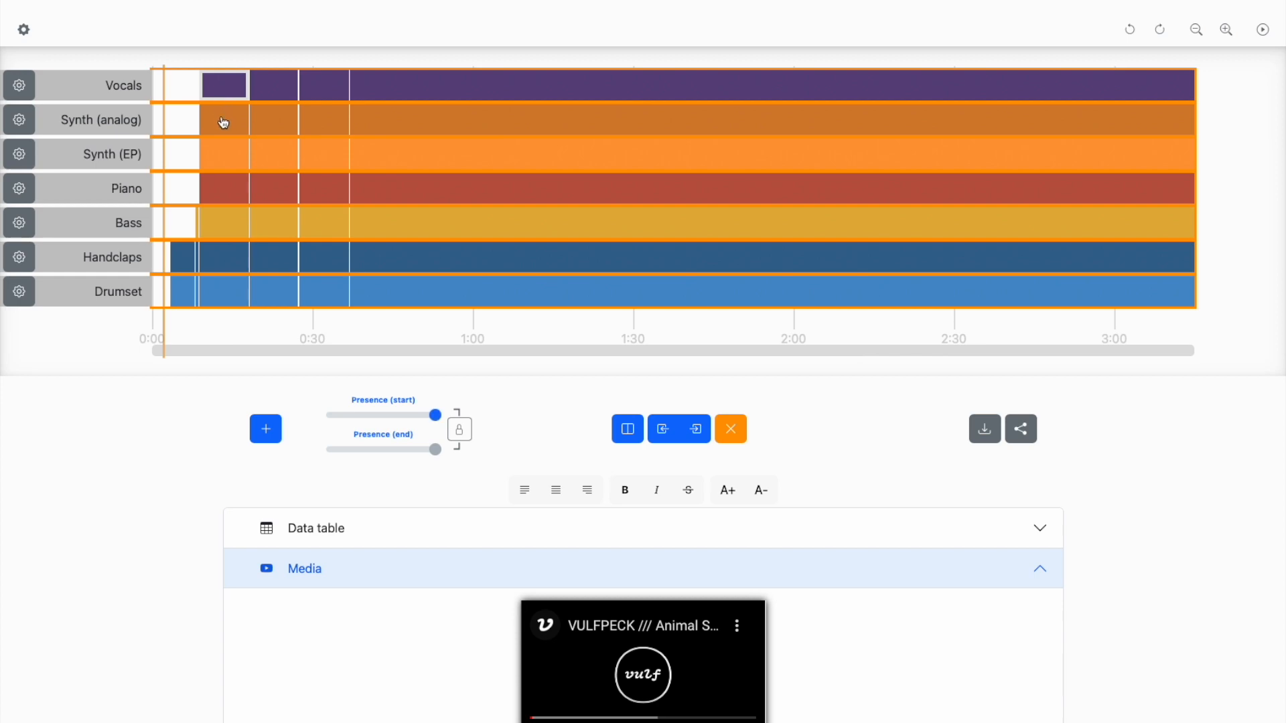
key("Delete")
left_click(224, 121)
key("Delete")
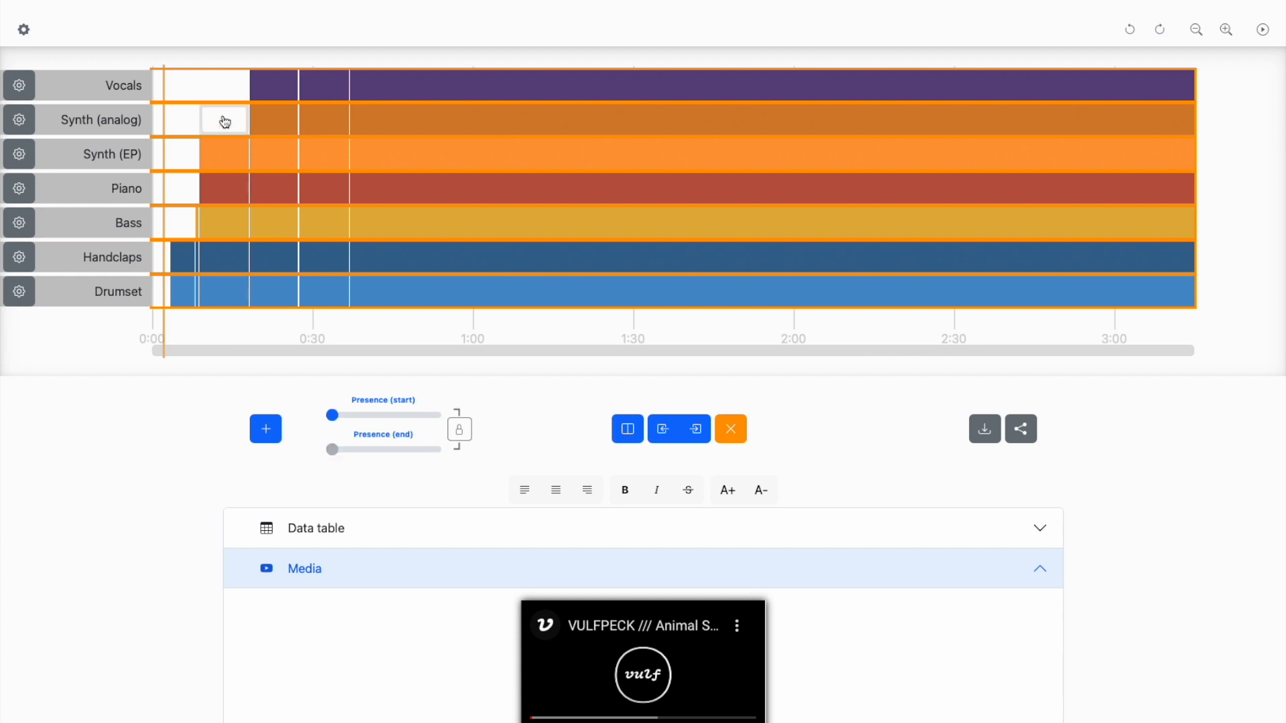
left_click(275, 89)
key("Delete")
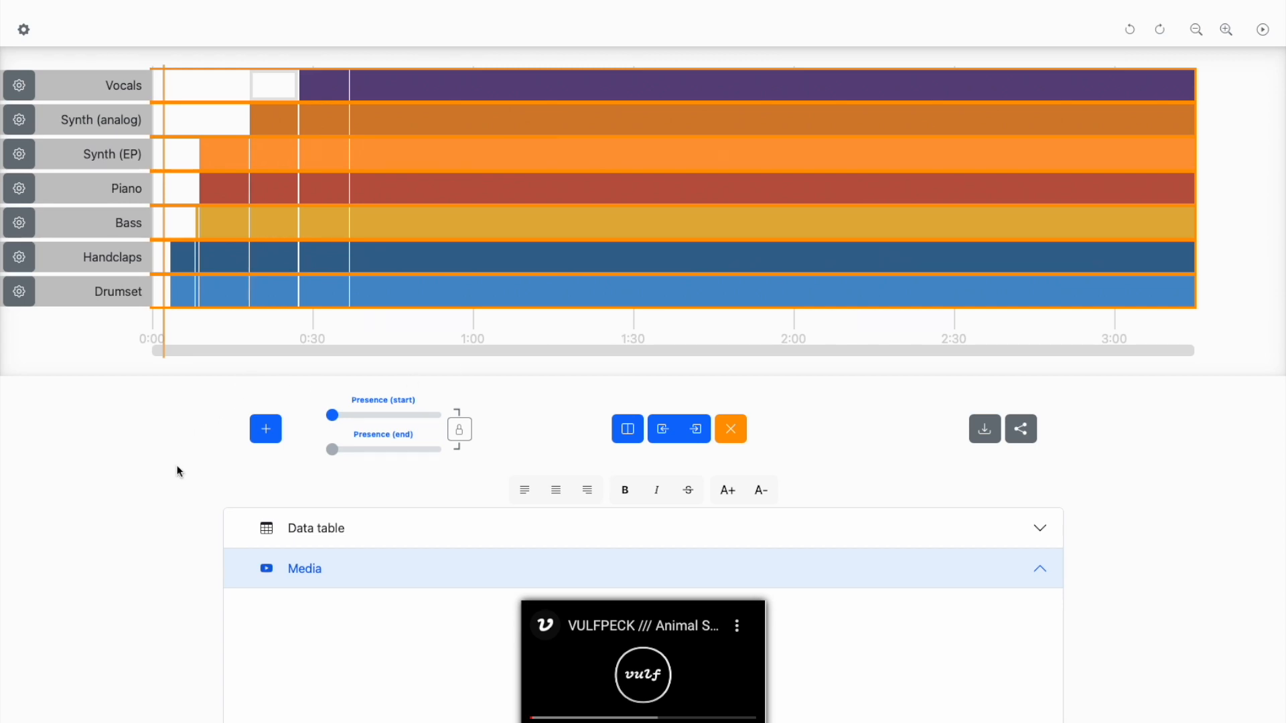
Deselect all layers and play the song until about 0:30 to check the instrument entrances.
key("Escape")
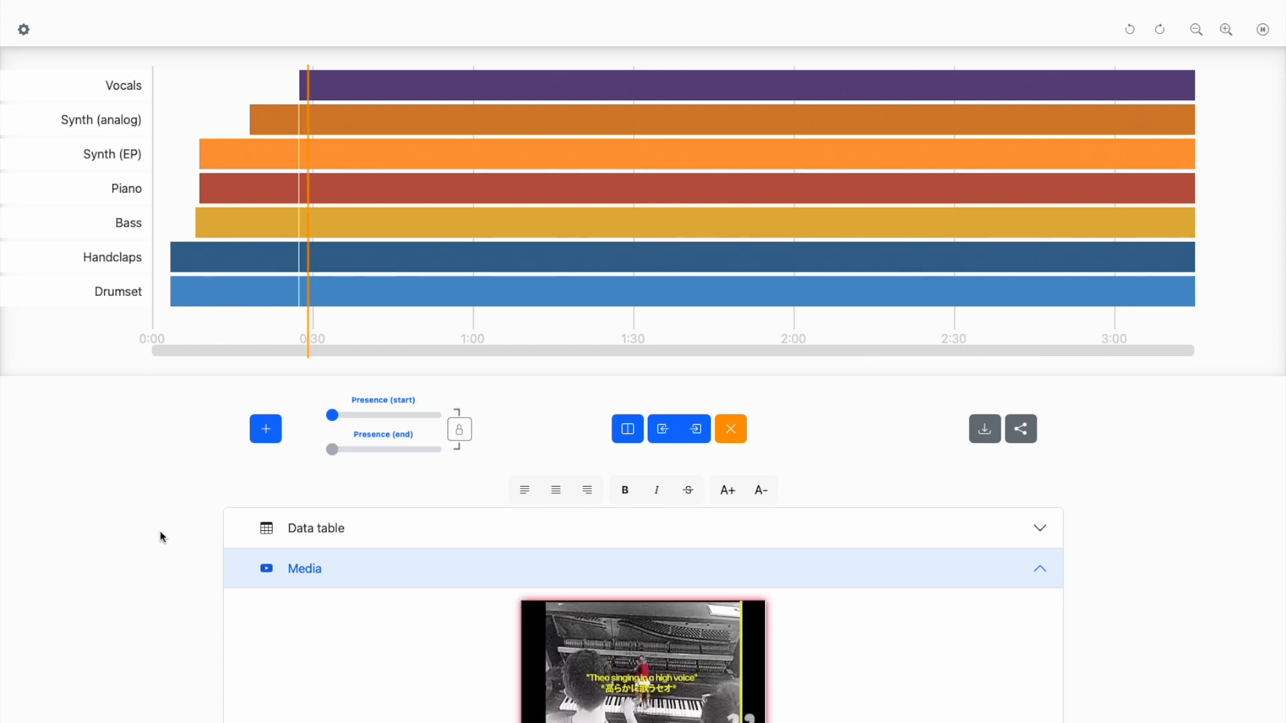
key("space")
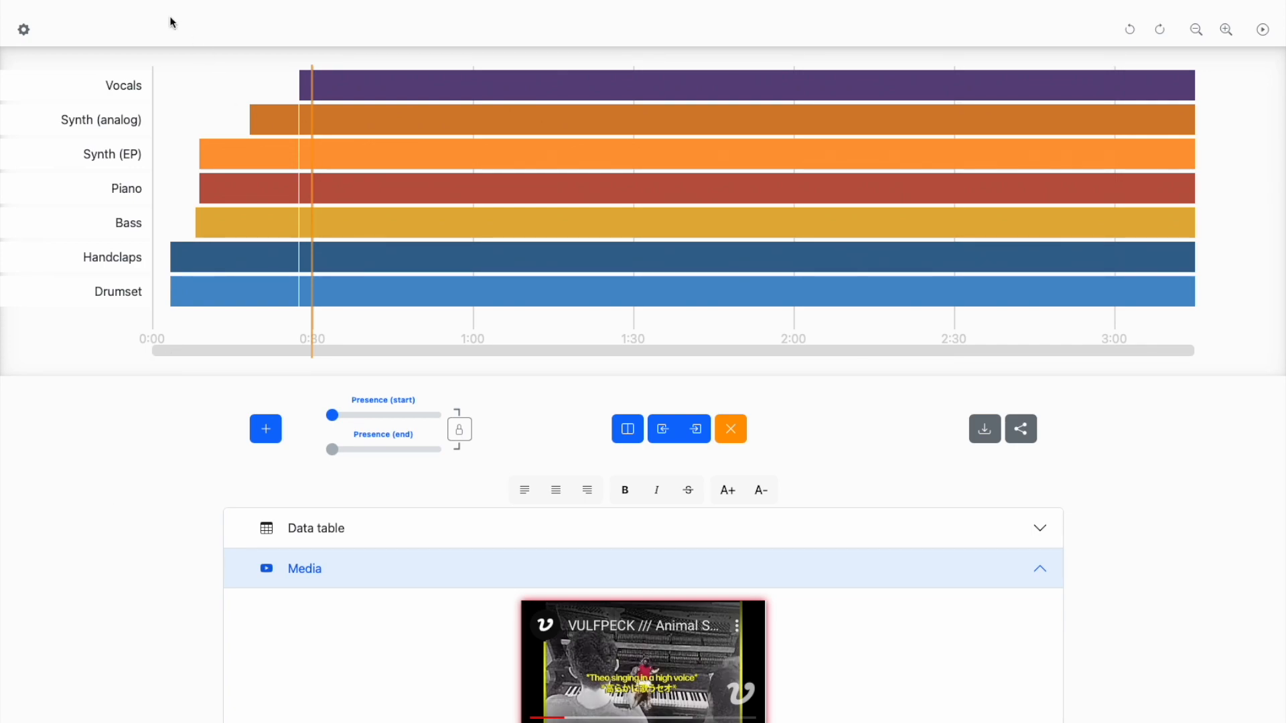
left_click(231, 161)
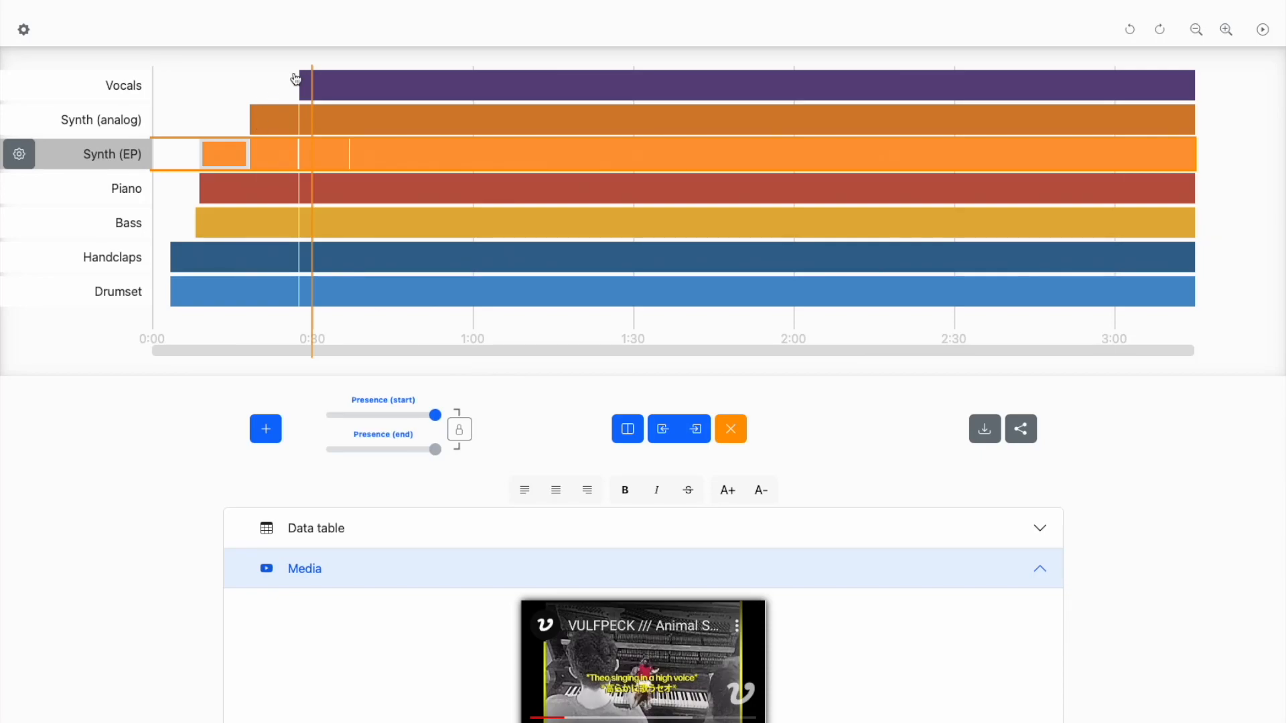
Lower the presence of the four Handclaps segments between about 0:03 and 0:27 to about 70 percent.
left_click(222, 260)
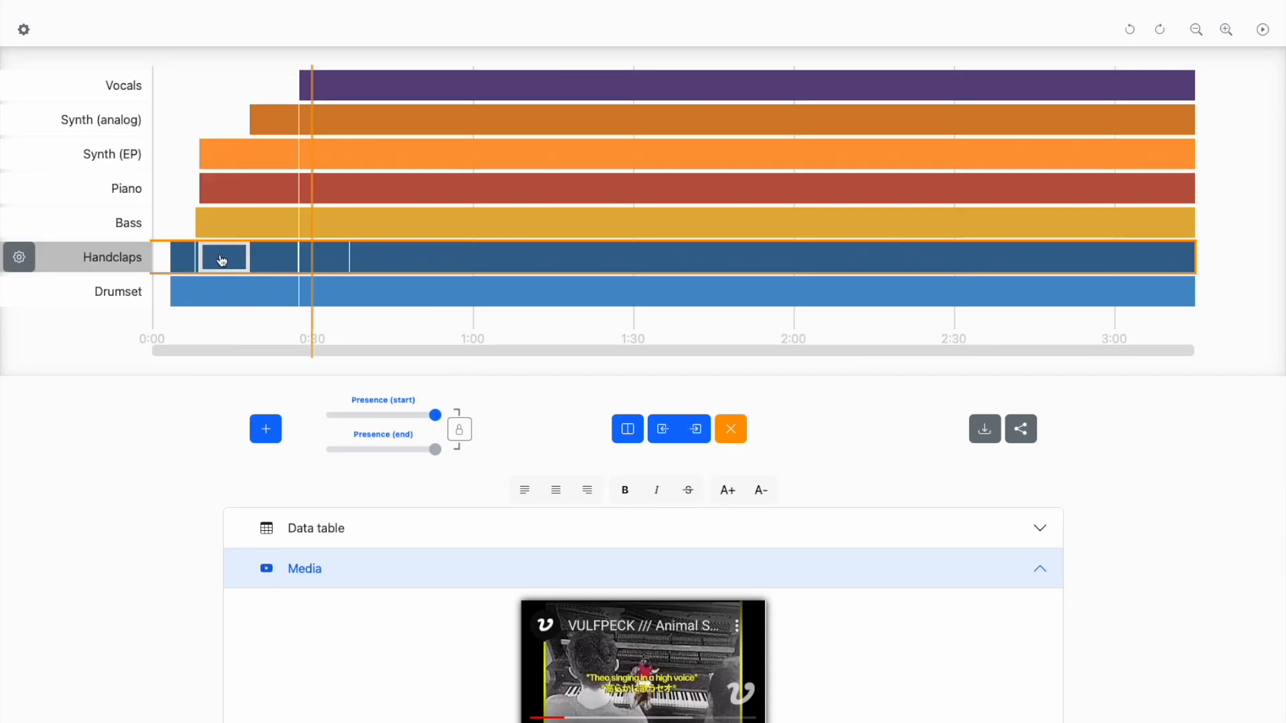
left_click(181, 260)
left_click(198, 264, "shift")
left_click(221, 265, "shift")
left_click(273, 265, "shift")
left_click_drag(436, 416, 406, 419)
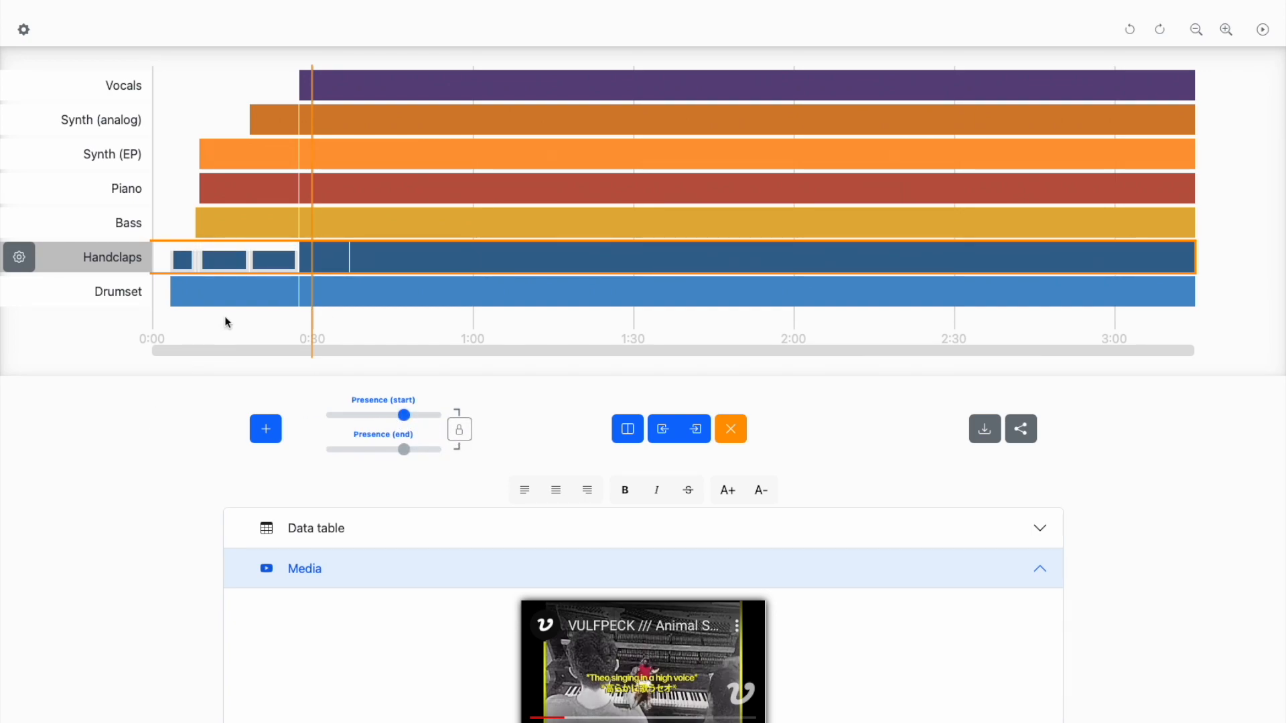
Try fading the Handclaps segment ending at about 0:27 down to zero with separate start and end presence, and undo the fade.
left_click(235, 302)
left_click(246, 261)
left_click(467, 439)
left_click(281, 264)
left_click(467, 437)
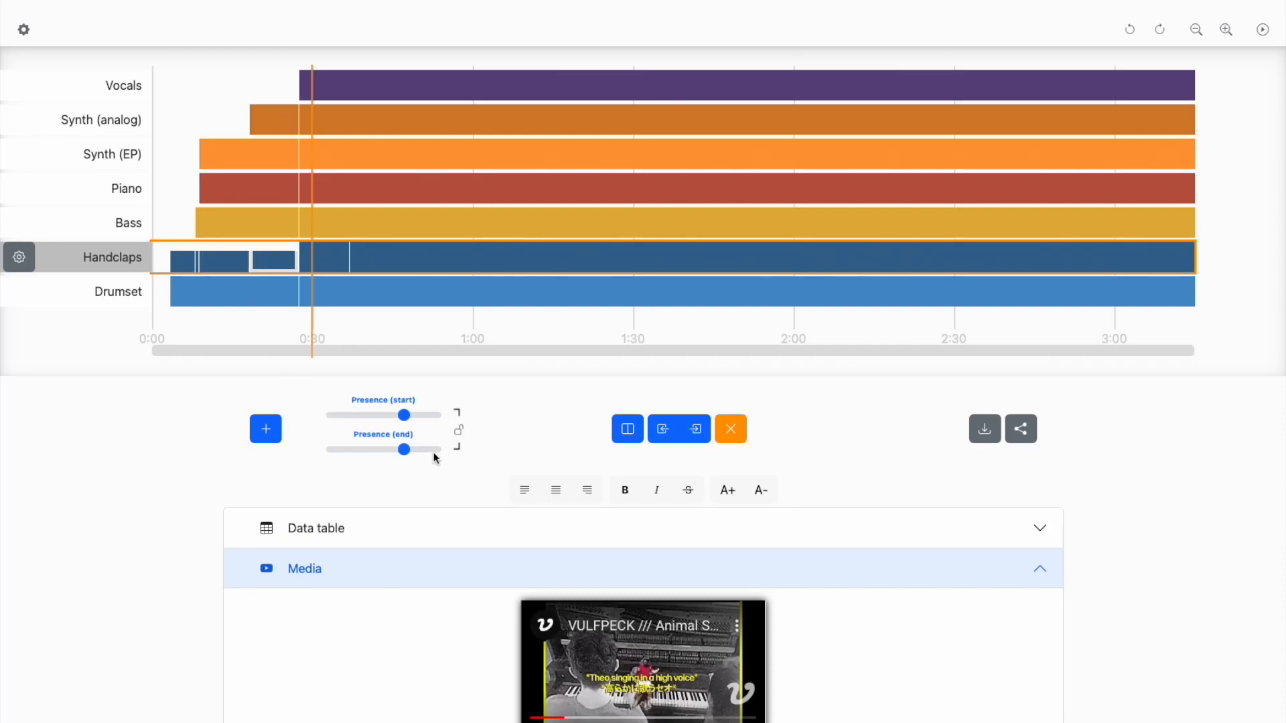
left_click_drag(405, 451, 315, 435)
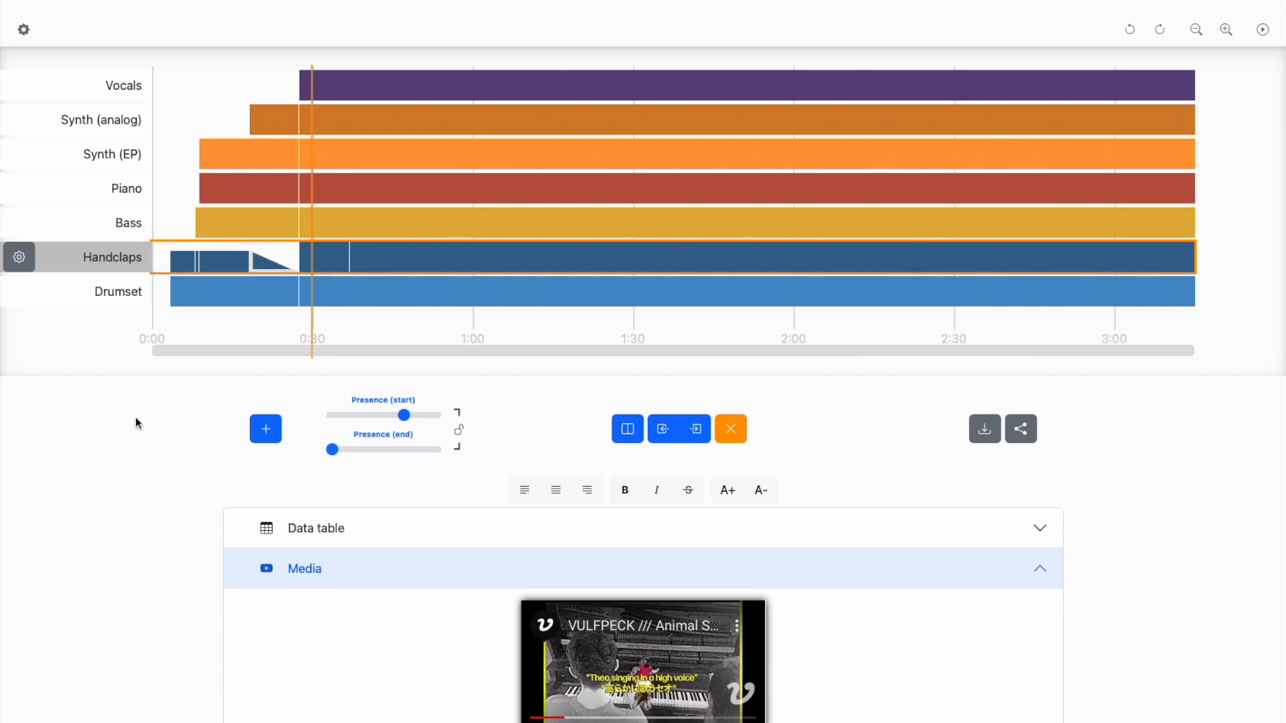
key("super+z")
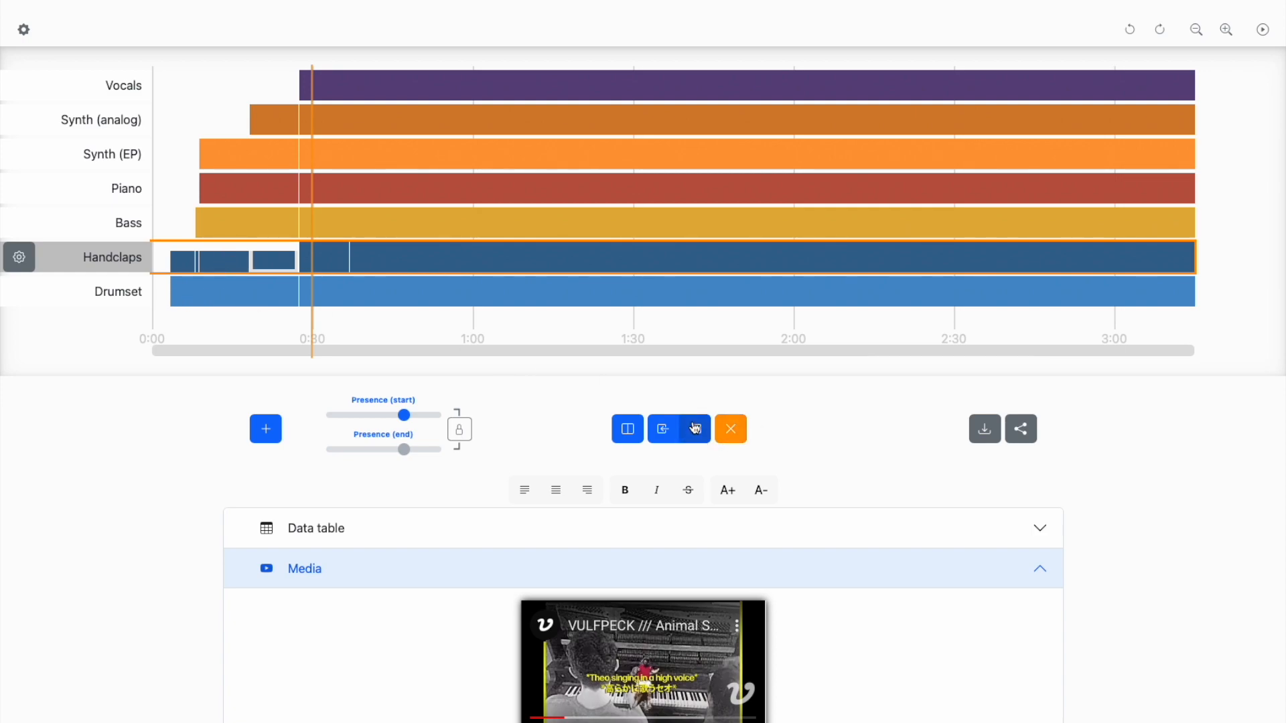
left_click(664, 432)
Label the Vocals segment starting at about 0:27 "ba-ba-ba" and reduce its text size three times.
left_click(326, 87)
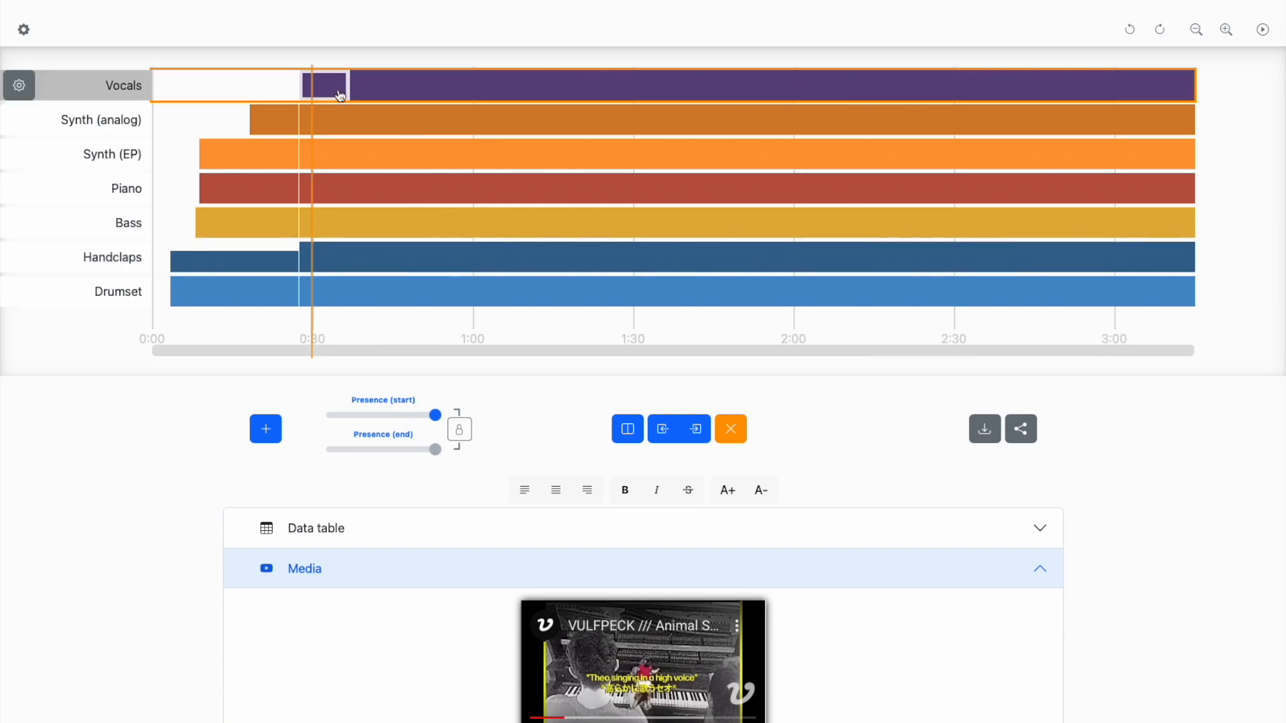
left_click(333, 93)
type("ba-ba-ba")
left_click(767, 496)
left_click(768, 498)
left_click(768, 497)
Label the last Vocals segment "this is a true love story song" and keep the text centered after trying right and left alignment.
left_click(385, 91)
type("this is a true love story song")
left_click(587, 490)
left_click(527, 496)
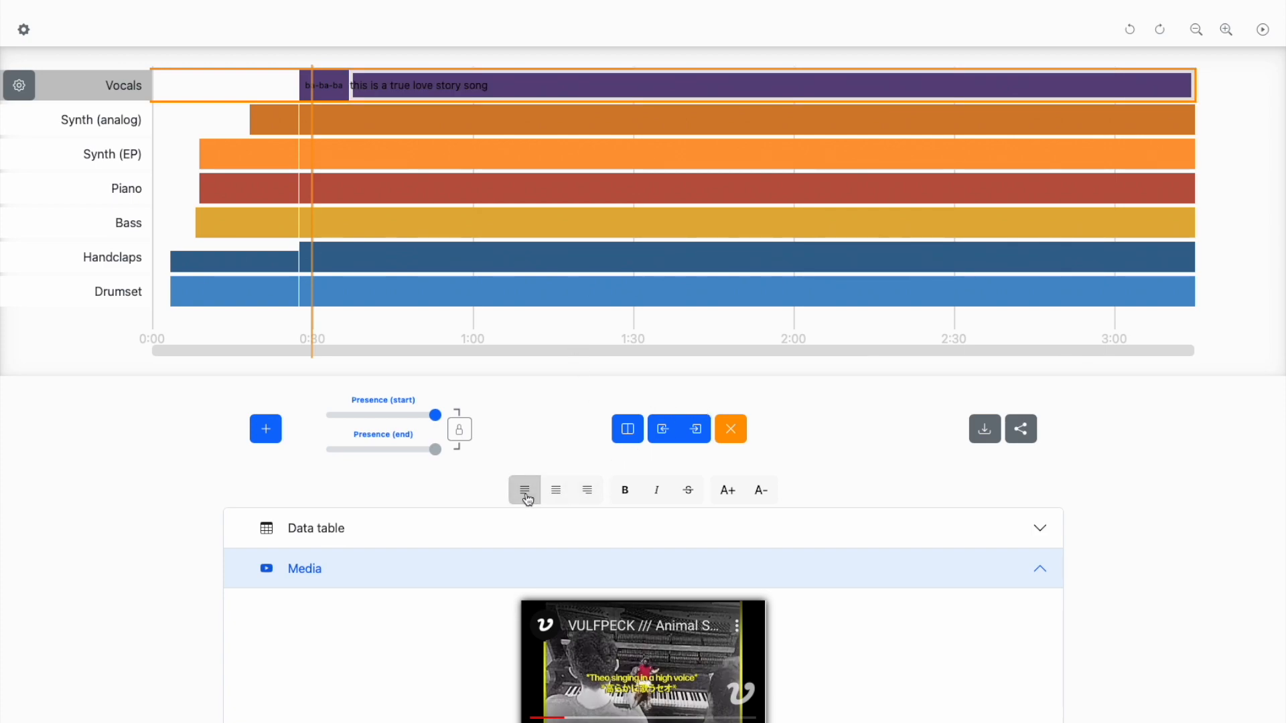
left_click(556, 491)
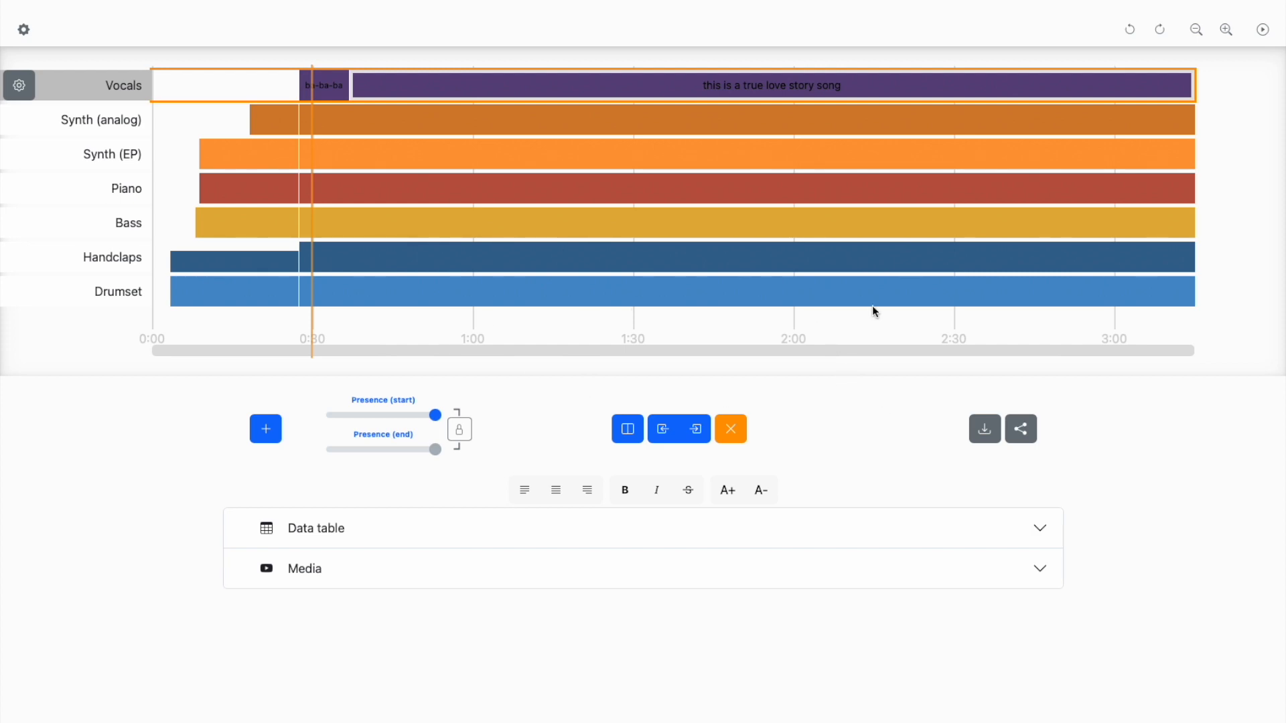
Generate the share link and QR code for the layer graph, examine the link, and close the share dialog.
left_click(982, 442)
left_click(1016, 432)
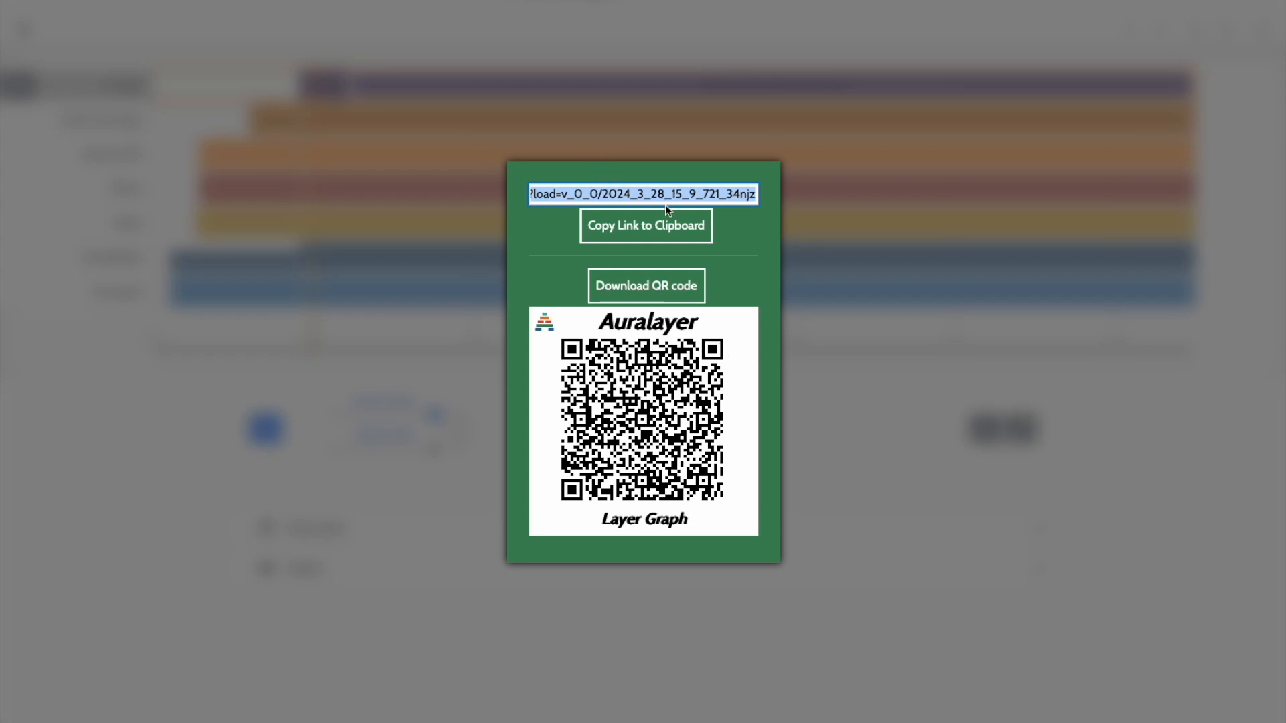
left_click(583, 194)
left_click_drag(583, 193, 831, 198)
left_click(665, 194)
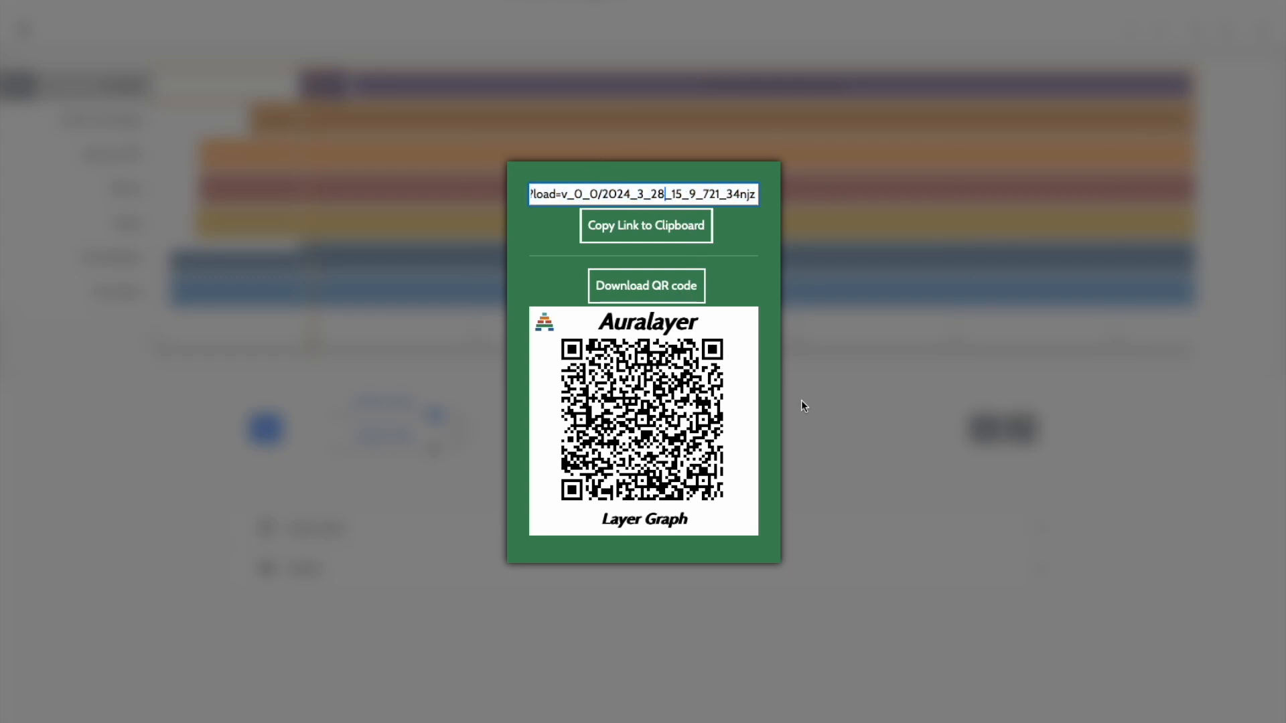
left_click(869, 392)
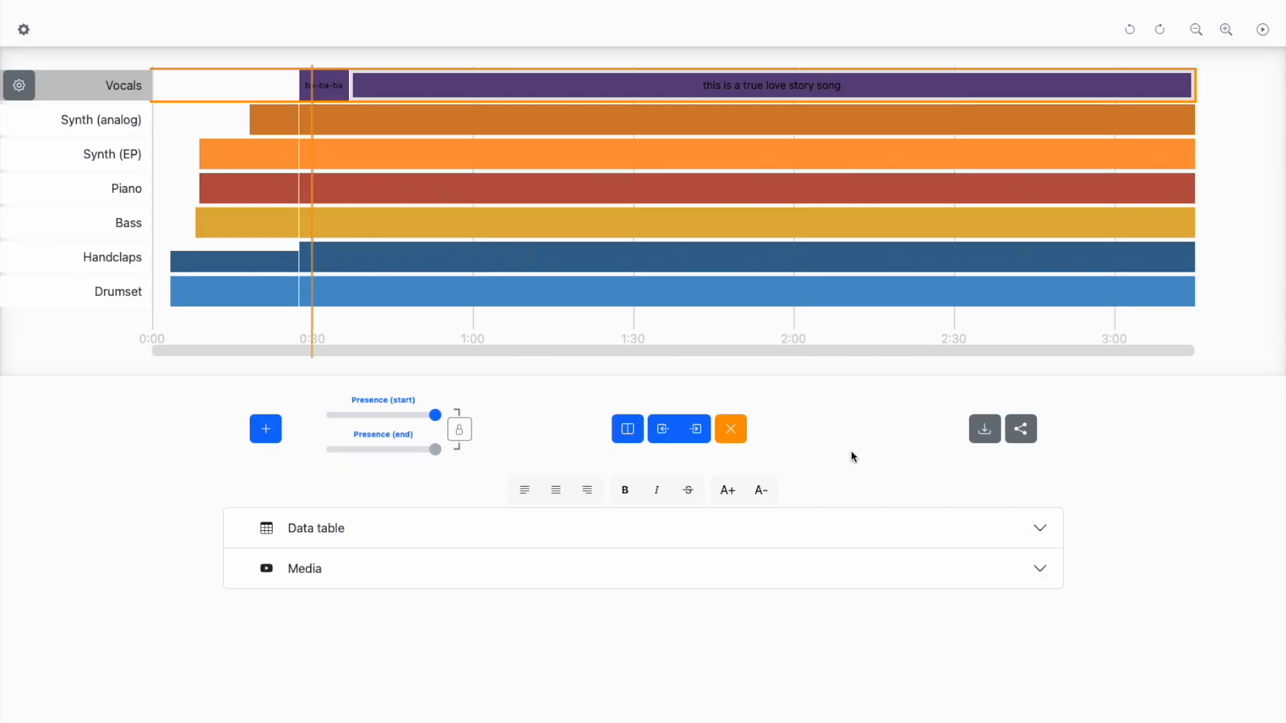
Capture a screenshot of the whole layer graph with the playhead at 0:00 and no layer selected.
left_click(154, 357)
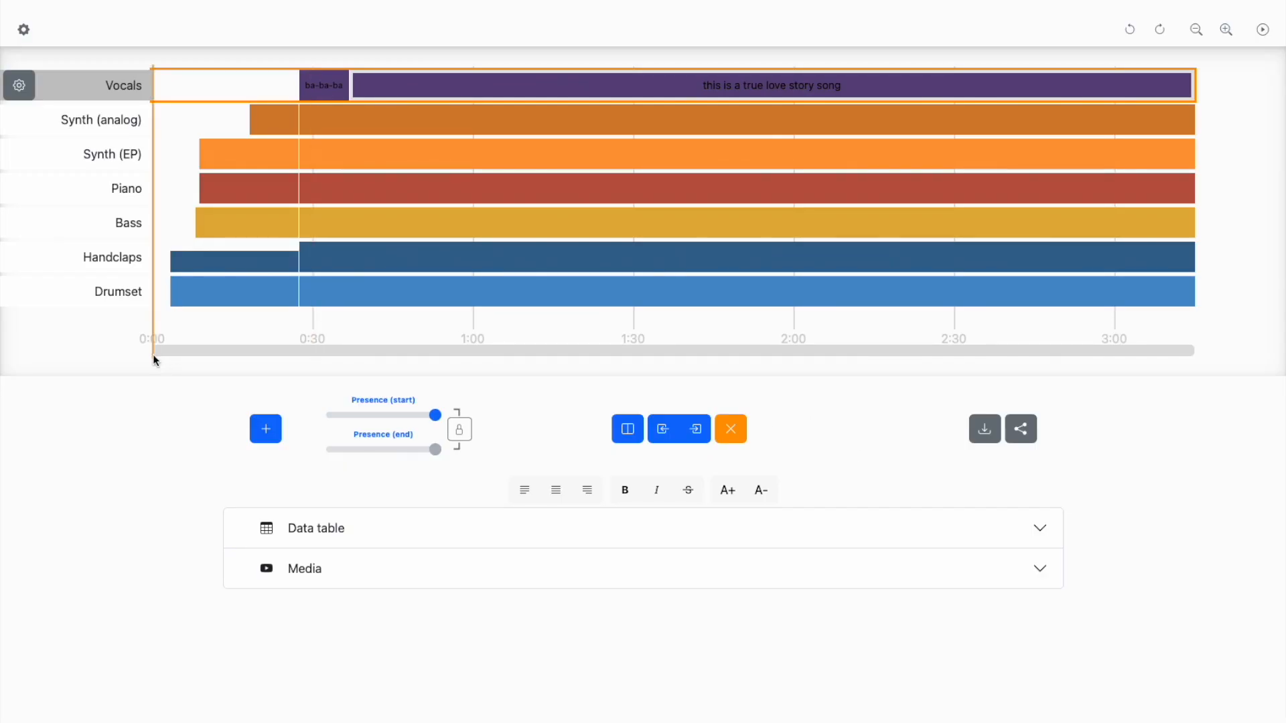
left_click(86, 368)
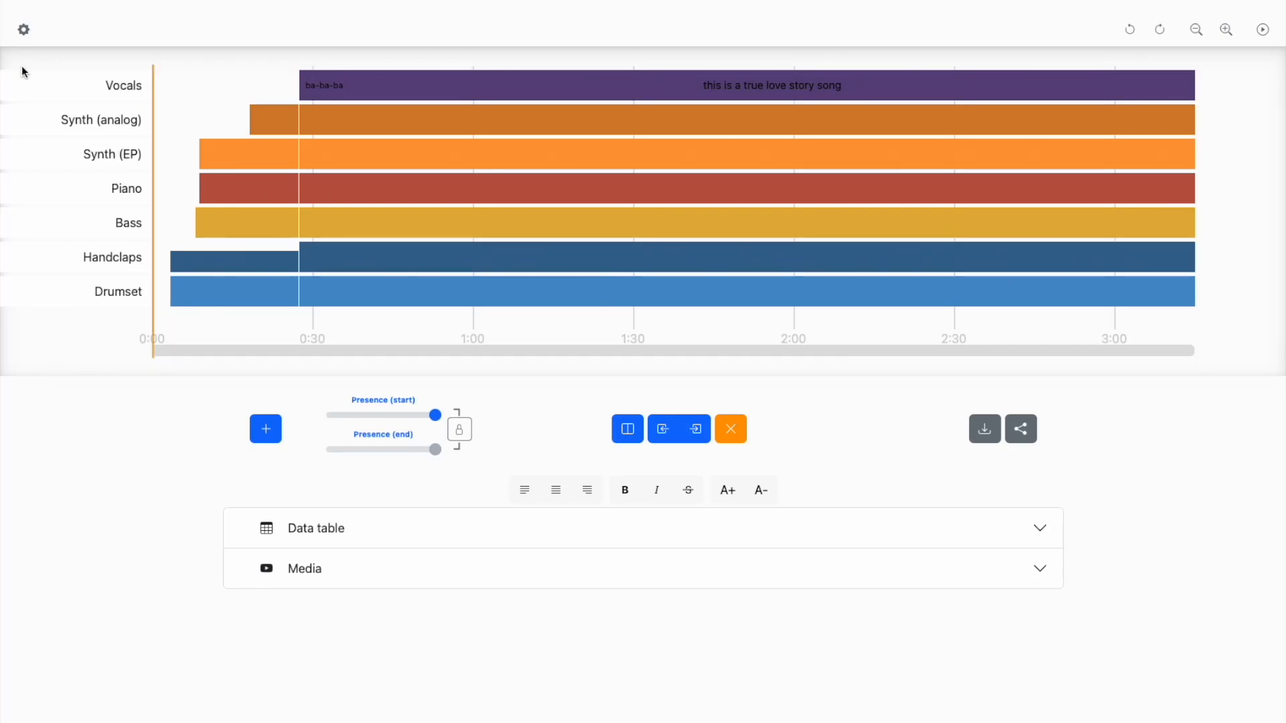
key("super+shift+4")
left_click_drag(6, 54, 1271, 367)
Examine the examples, tutorial and feedback links, keyboard shortcuts and About section on the Auralayer home page.
left_click(744, 203)
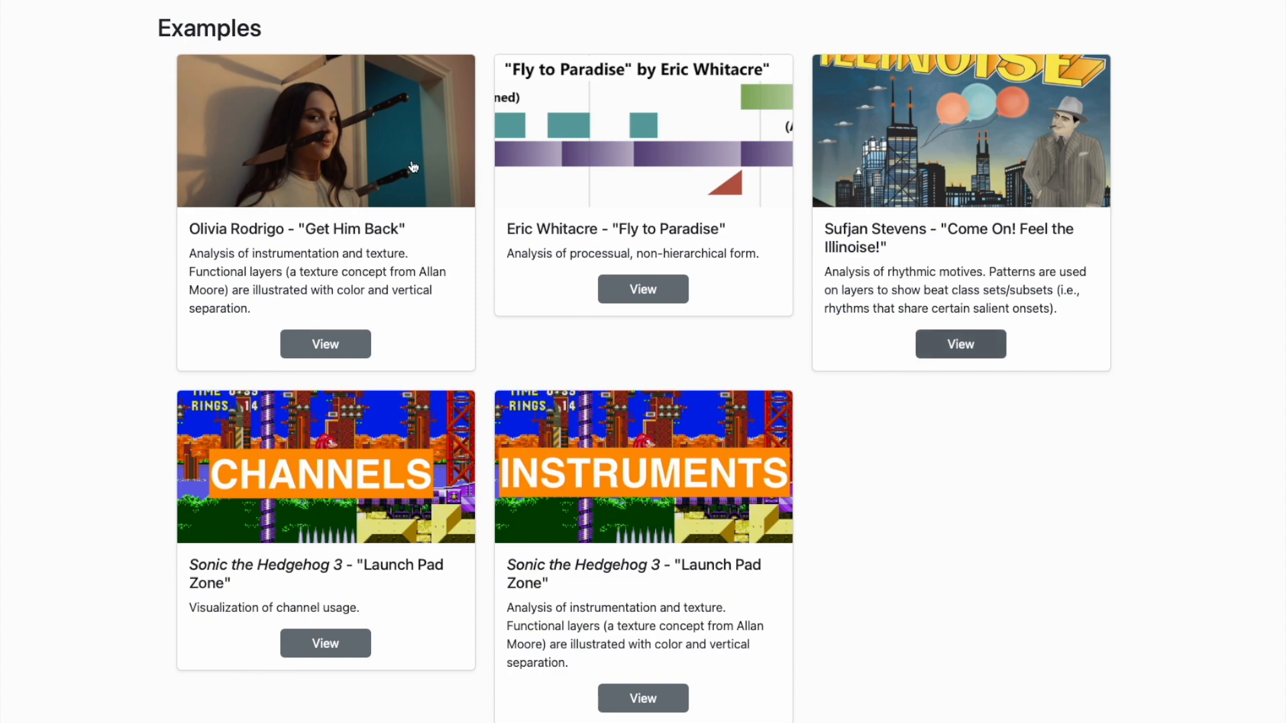
scroll(855, 377, "down", 3)
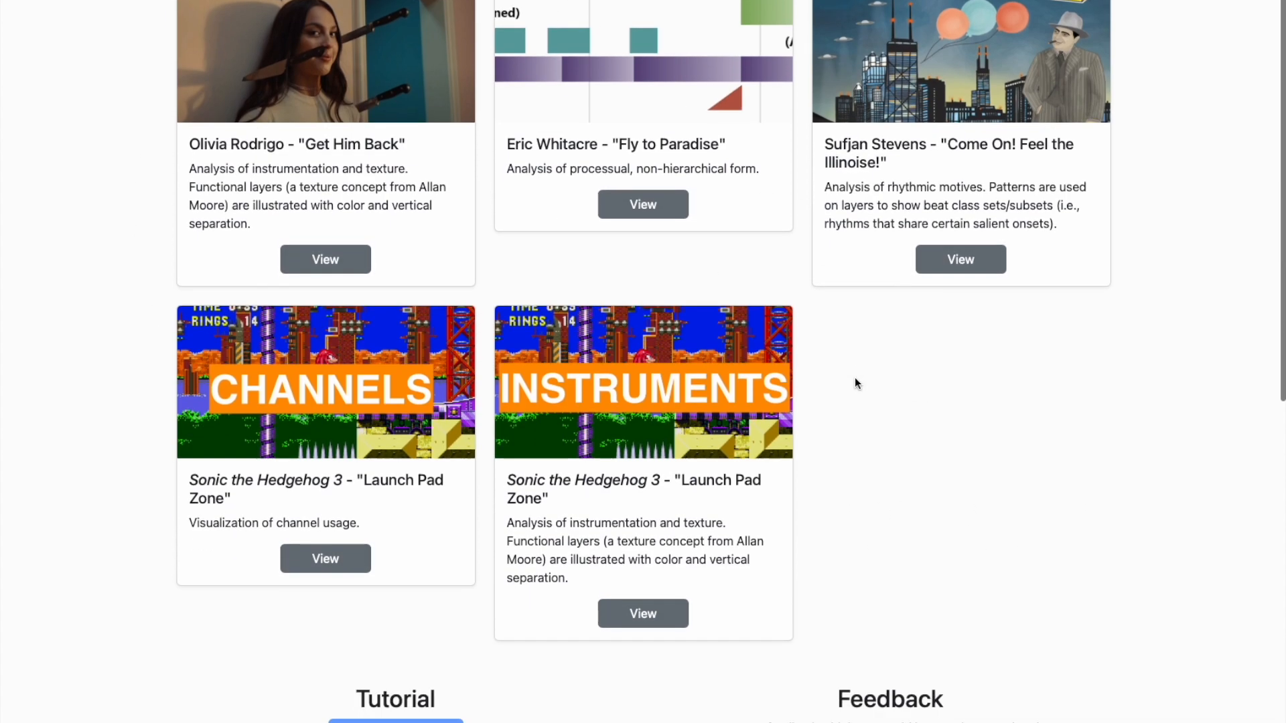
scroll(855, 376, "up", 3)
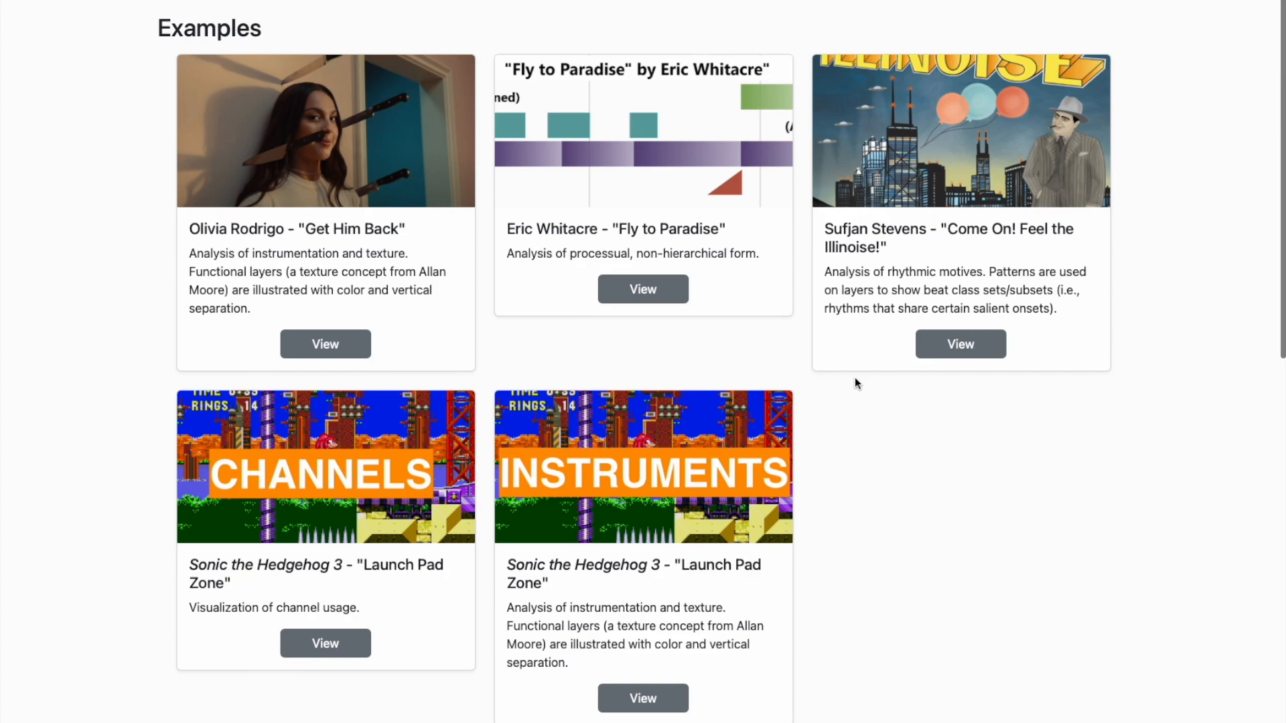
scroll(855, 376, "down", 8)
scroll(855, 379, "down", 4)
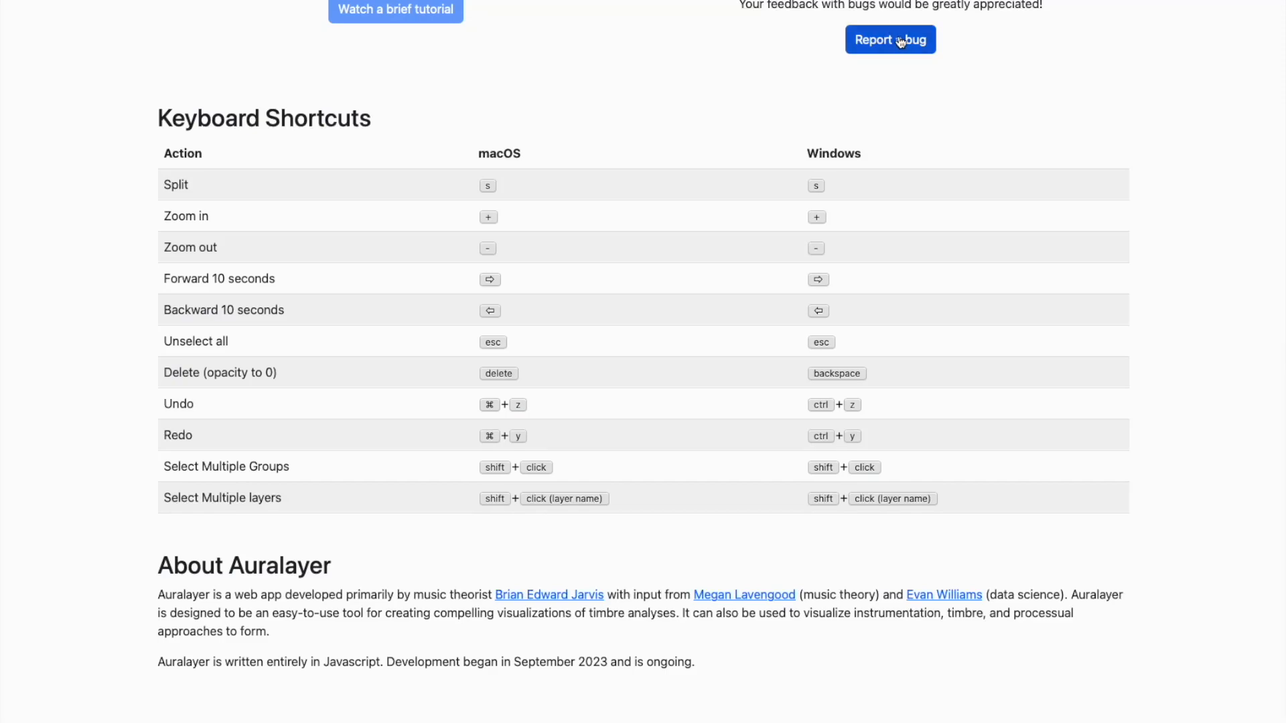
scroll(1042, 633, "down", 1)
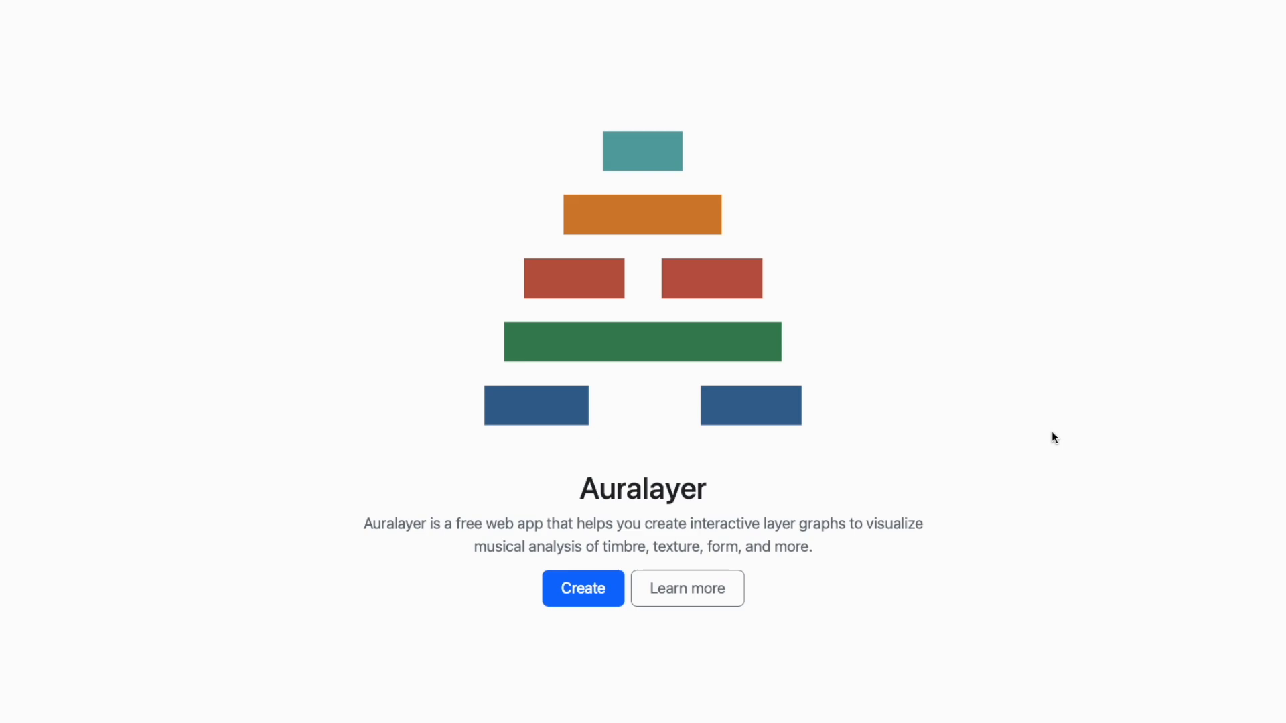